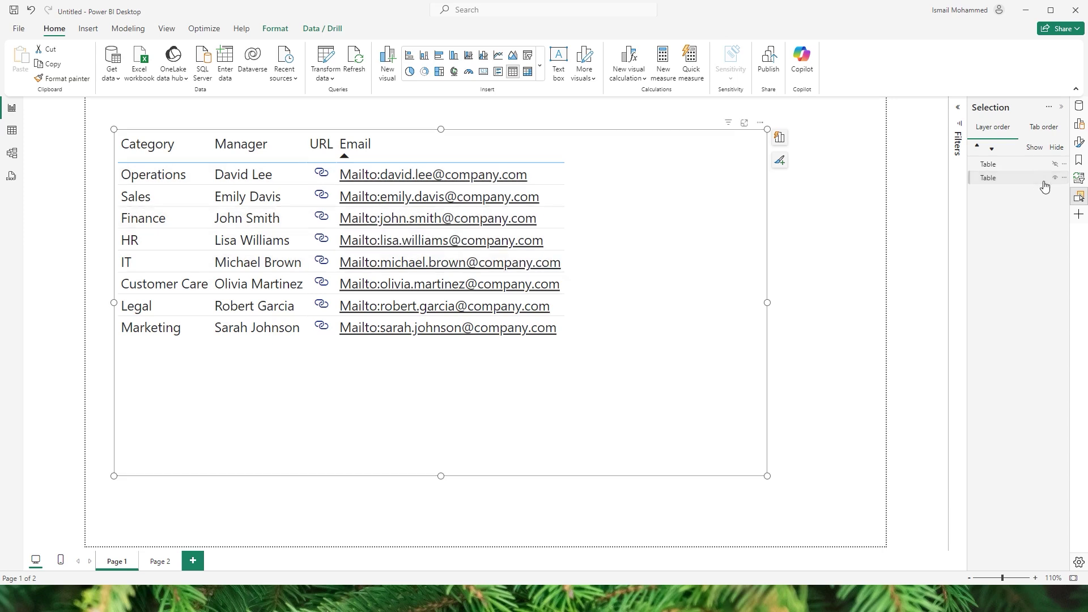
Step: Hide the first, email-link table in the Selection pane to reveal the icon table beneath
click(1056, 164)
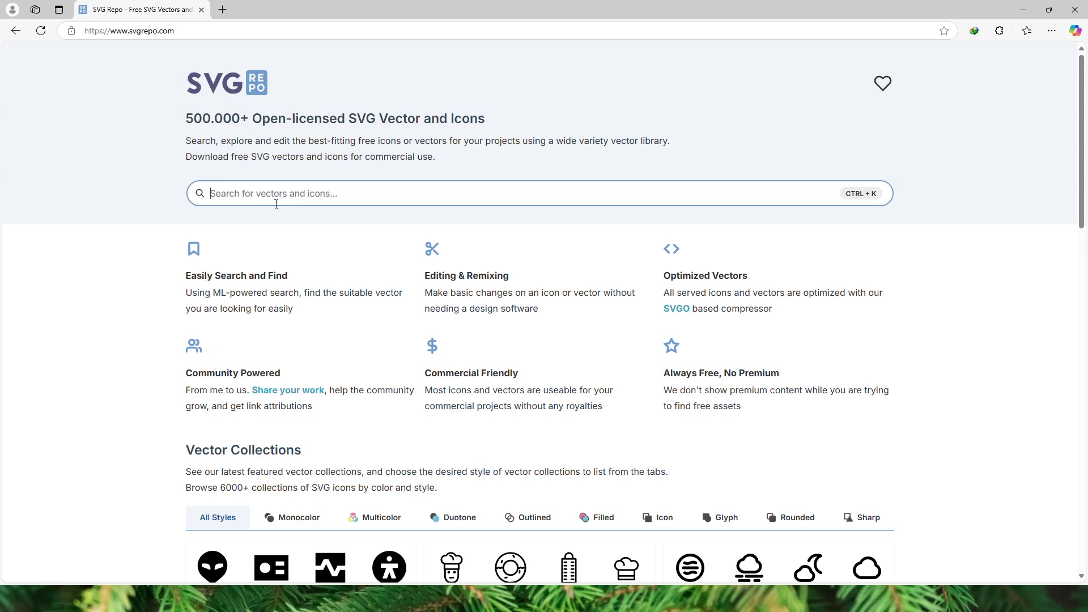
Step: Search SVG Repo for mail icons and browse the monocolor, multicolor and duotone styles
text(Mail)
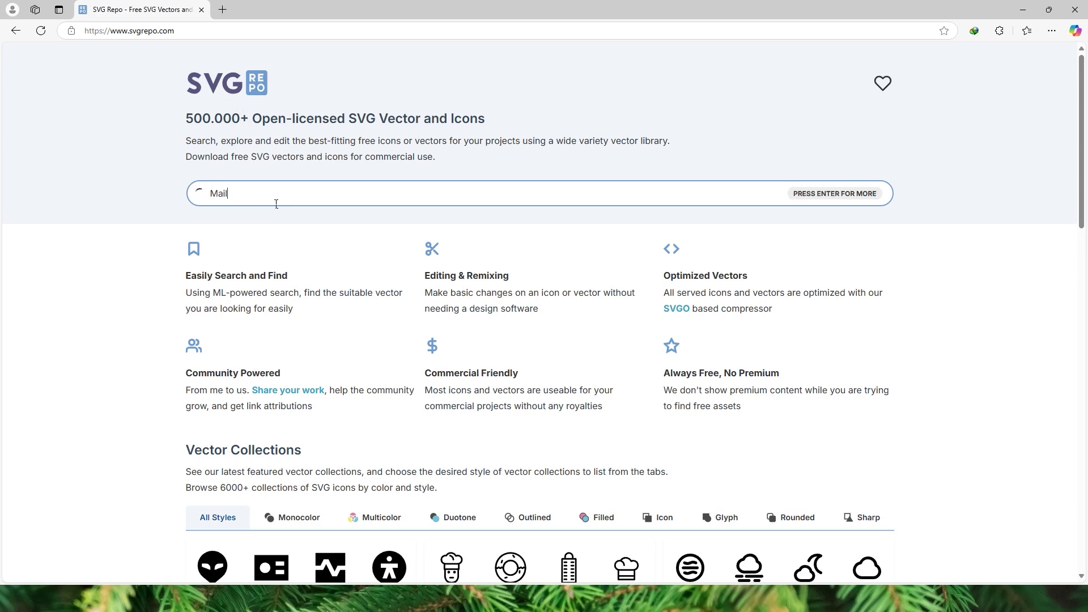
key(Return)
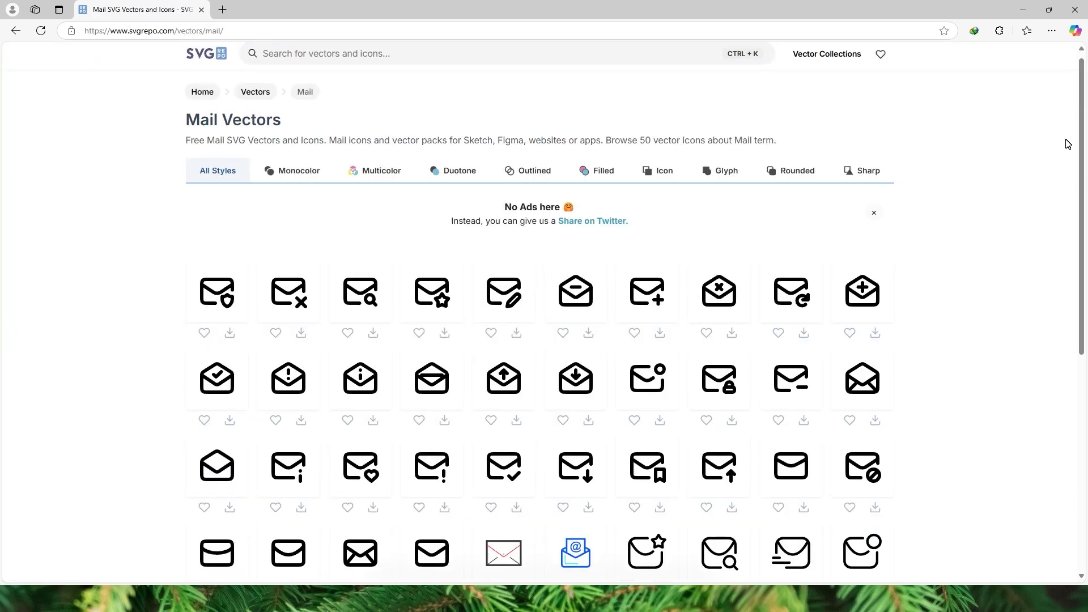
mouse_move(1086, 73)
mouse_down()
mouse_move(1085, 189)
mouse_move(1085, 67)
mouse_up()
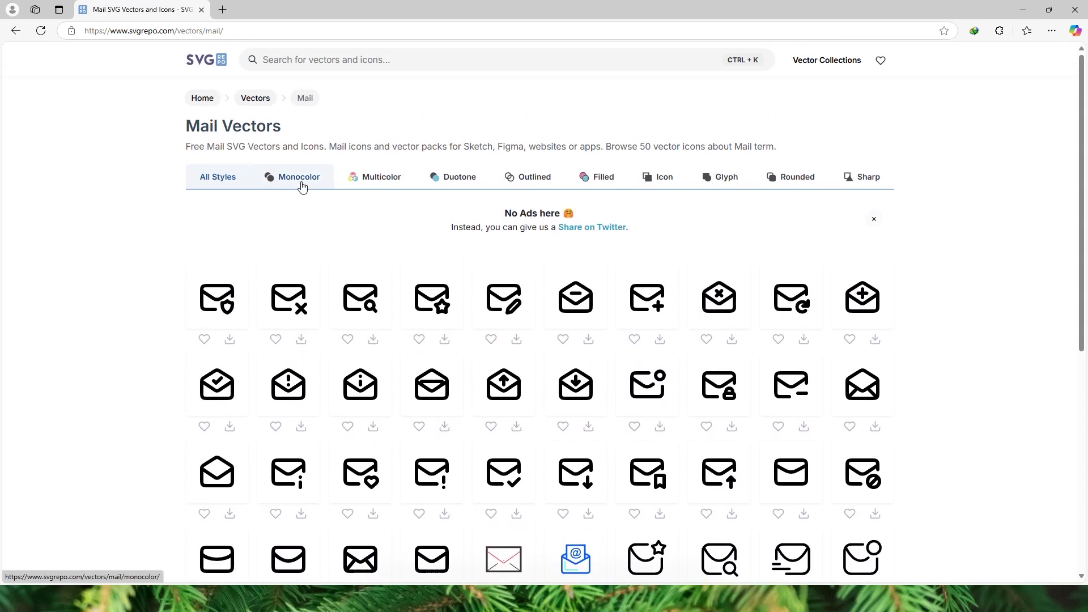
click(302, 186)
click(378, 183)
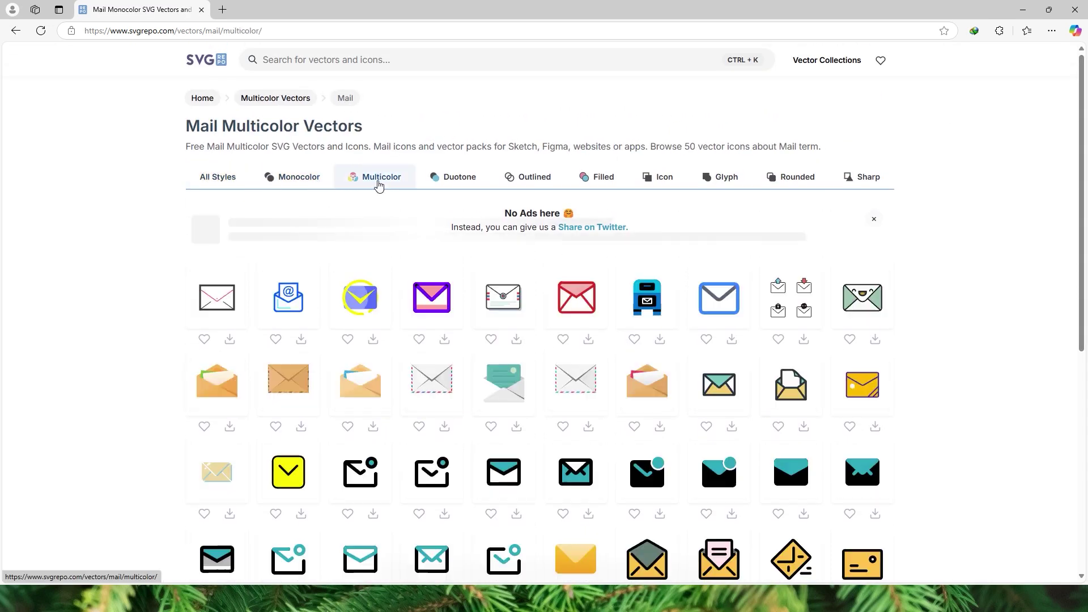
click(434, 180)
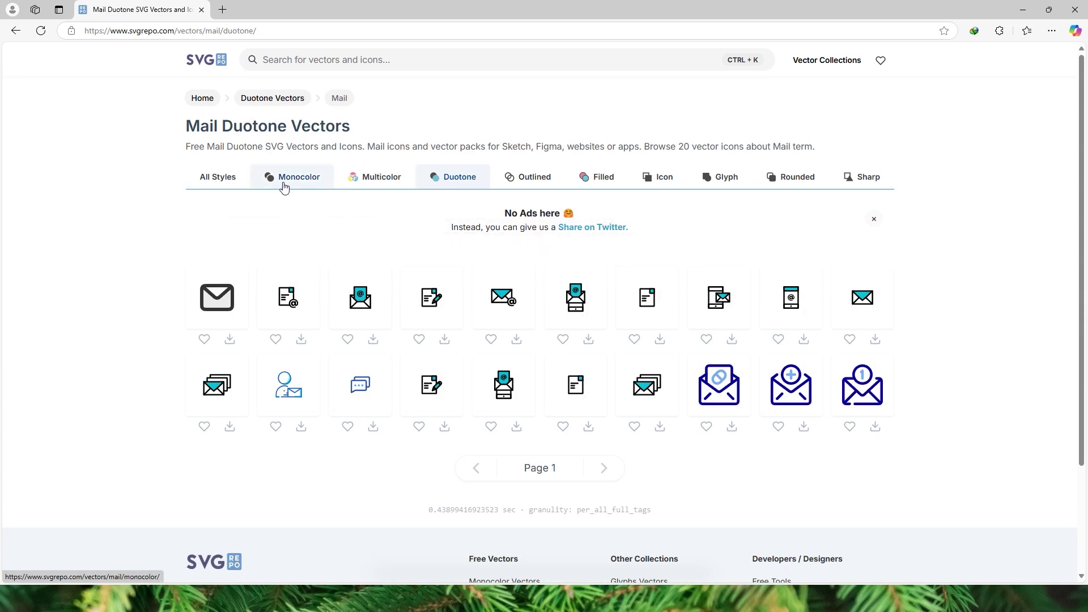
click(218, 177)
click(1079, 79)
Step: Download the red-and-grey envelope icon as mail-svgrepo-com.svg and open it in Notepad
scroll(636, 312, down, 5)
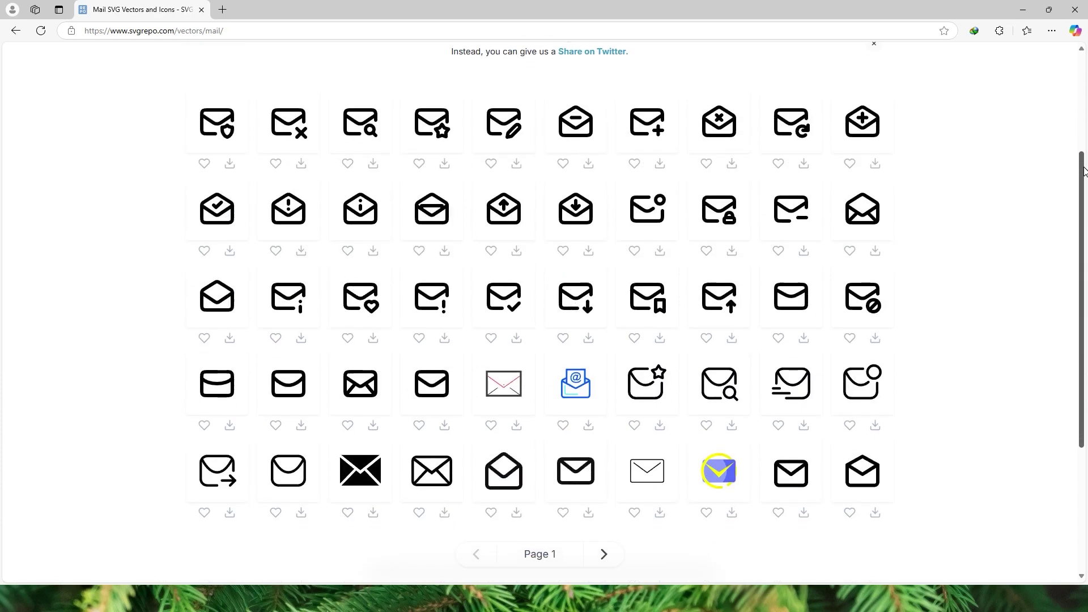
click(634, 311)
click(503, 336)
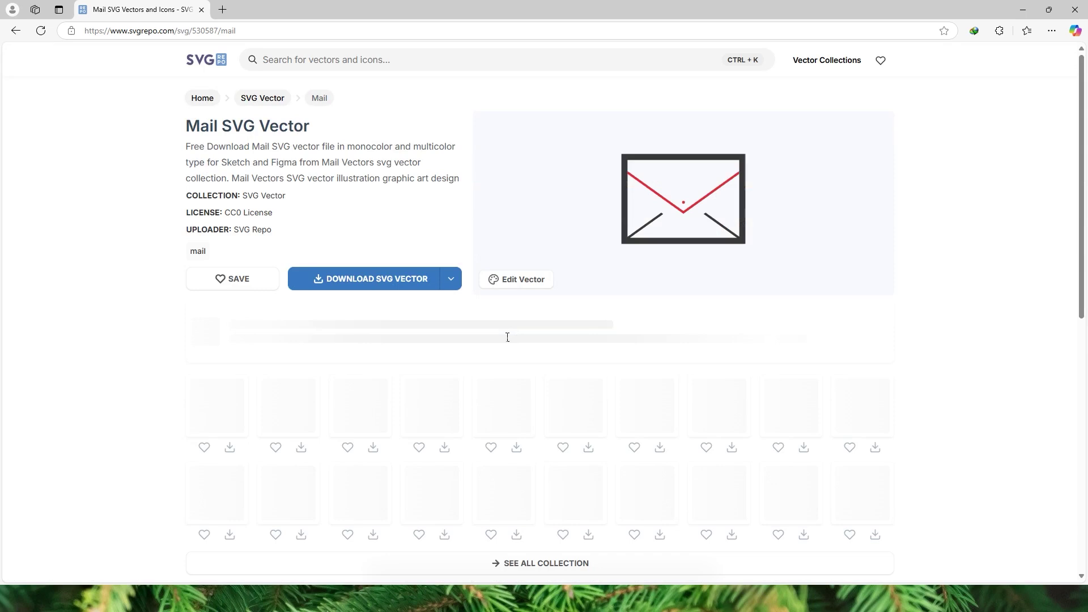
click(388, 281)
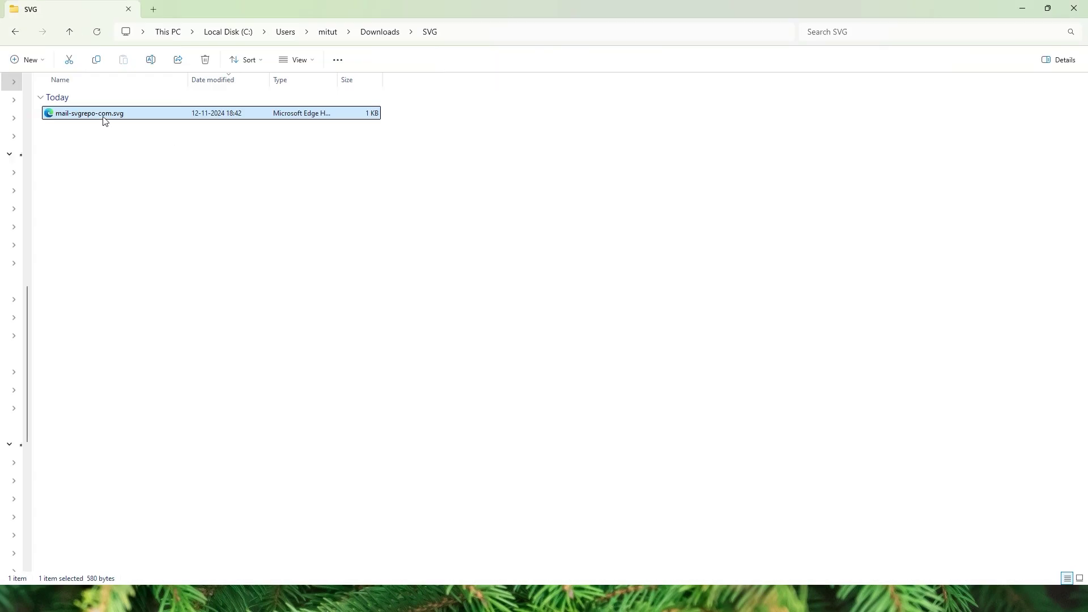
right_click(104, 116)
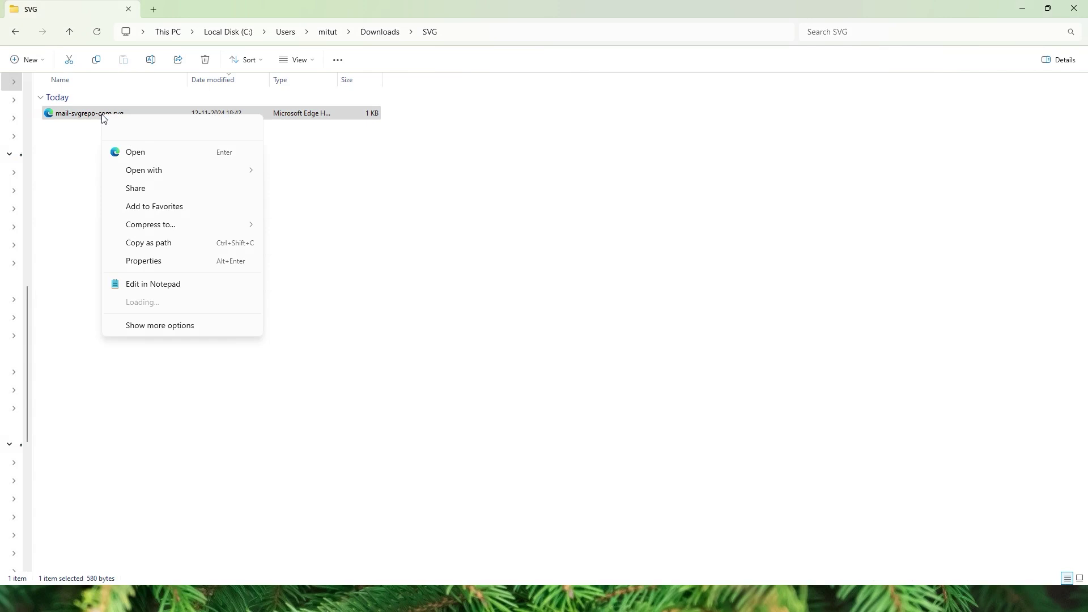
click(152, 285)
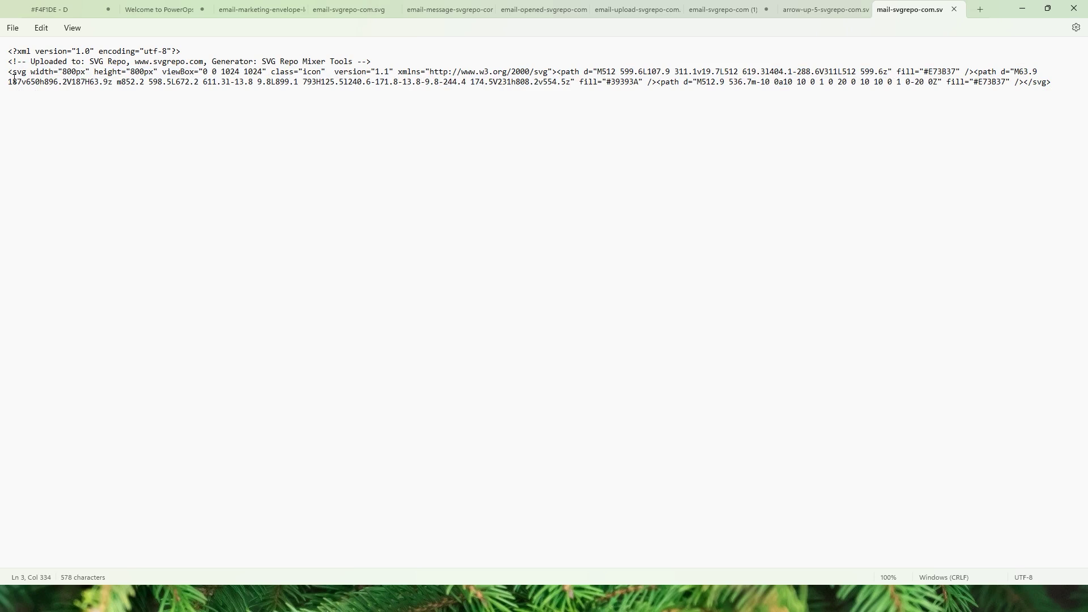
Step: Copy the mail icon's <svg>…</svg> line from Notepad and return to Power BI Desktop
drag(8, 72, 1058, 84)
key(ctrl+c)
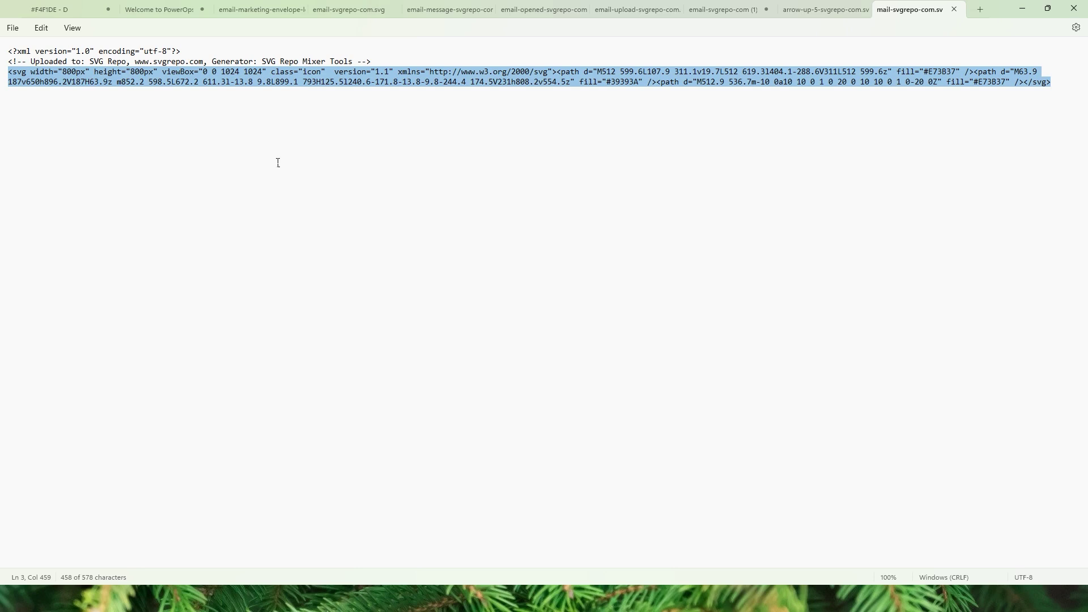
key(alt+Tab)
Step: Create a Sales measure named Email_Icon_2 and paste the mail SVG code as its formula
click(1078, 139)
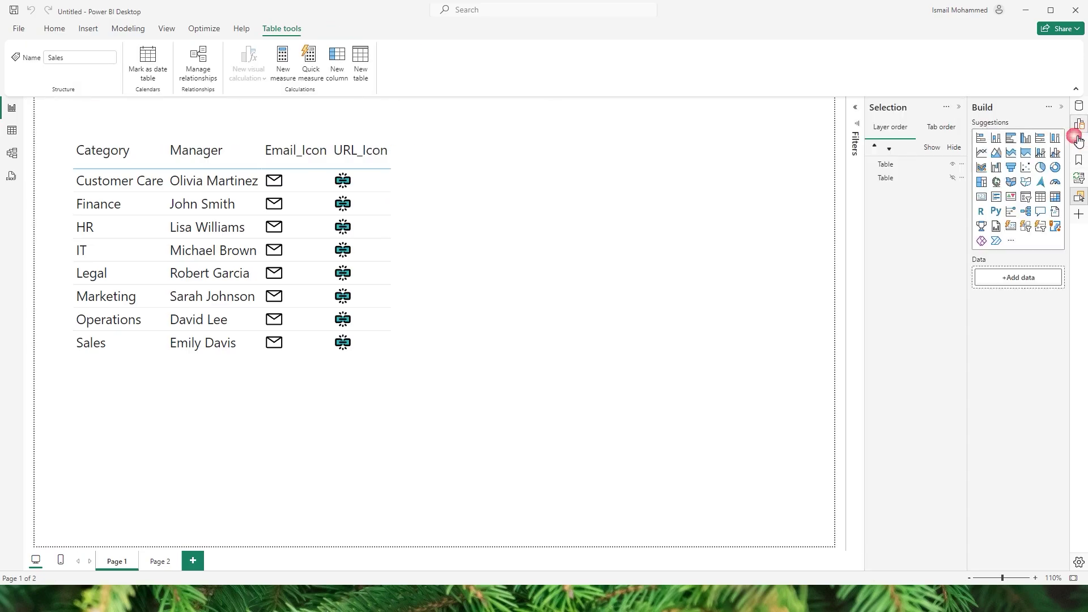
click(1079, 107)
click(1061, 149)
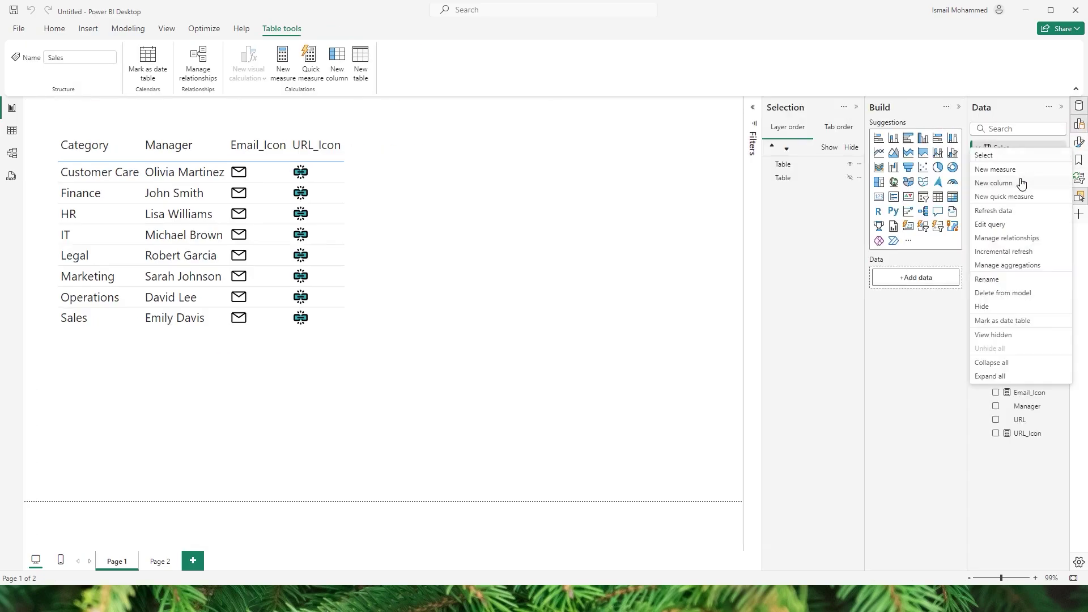
click(997, 169)
text(Email =)
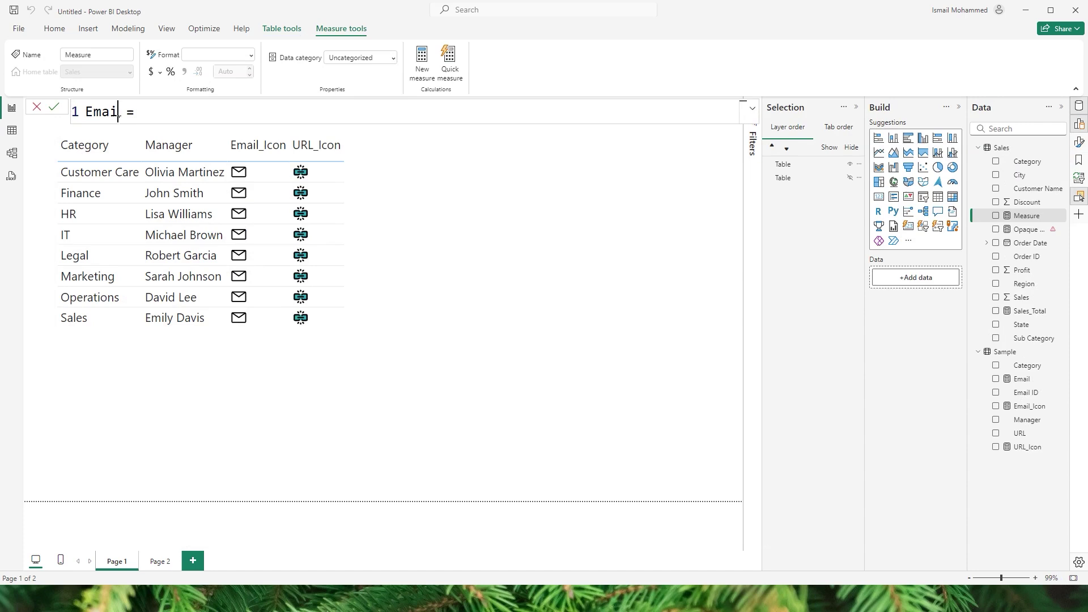
text(l_Icon_2)
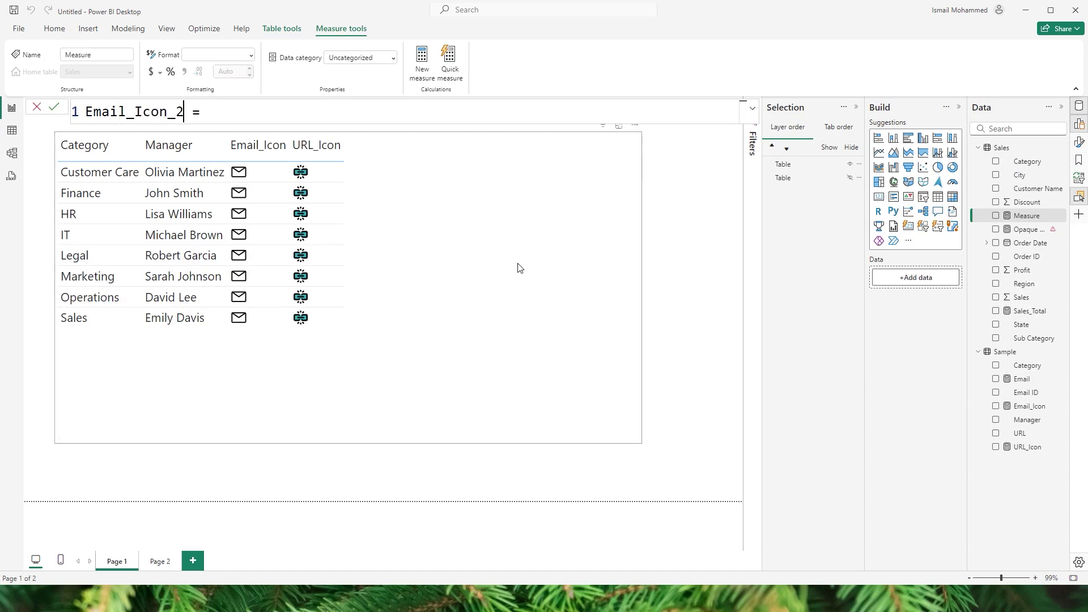
click(228, 118)
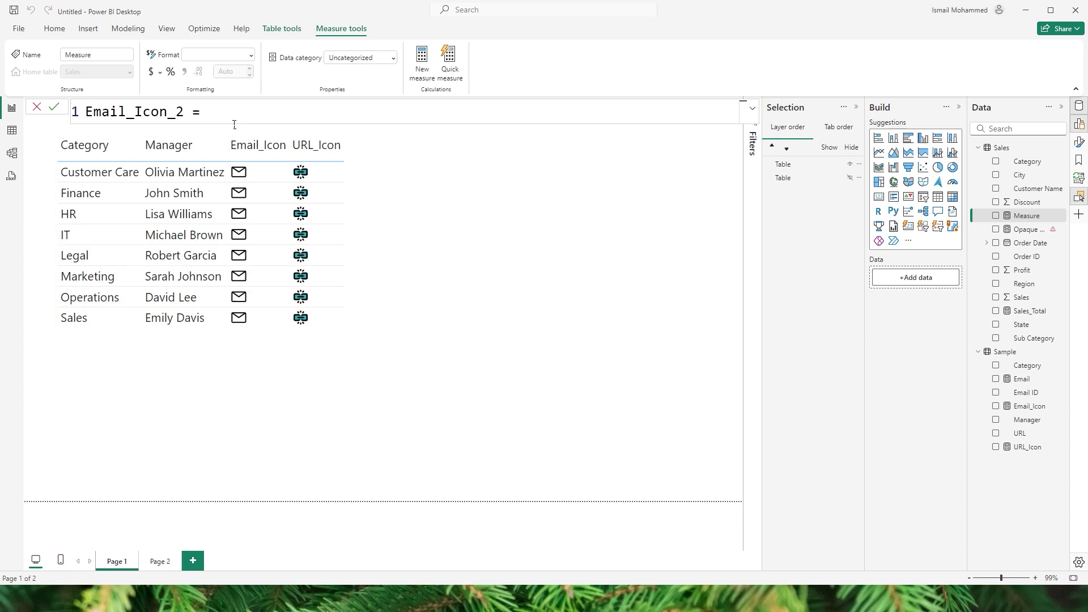
key(ctrl+v)
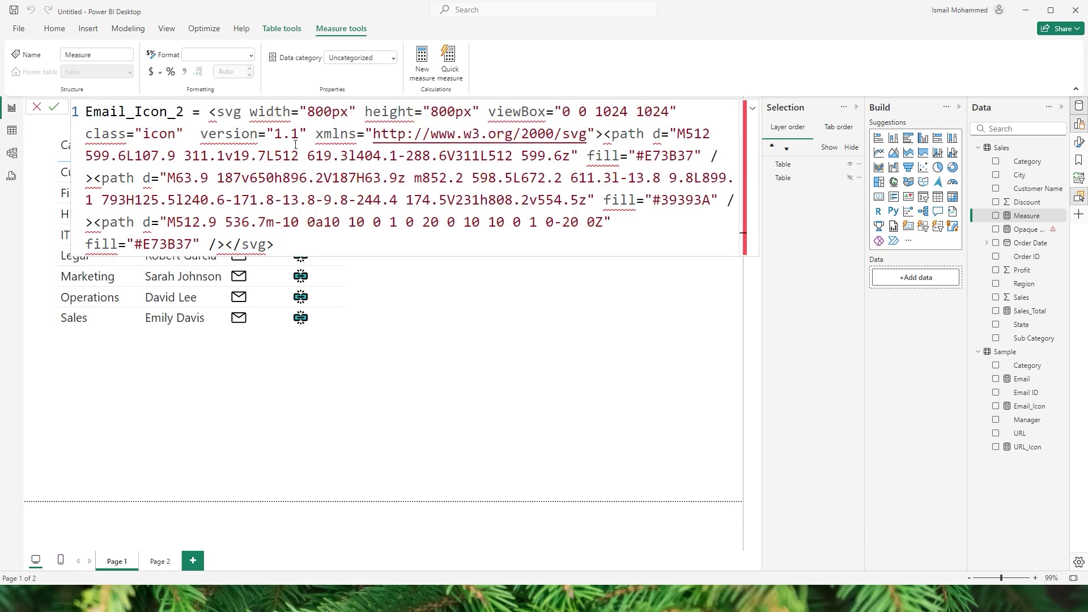
Step: Replace every double quote in the pasted SVG code with a single quote
double_click(306, 114)
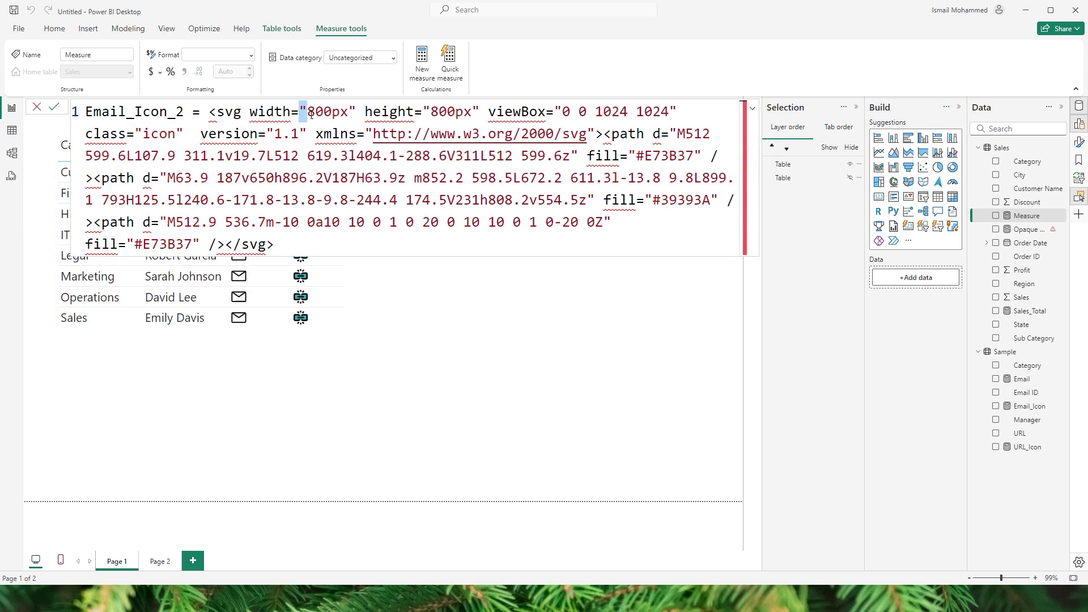
key(ctrl+shift+l)
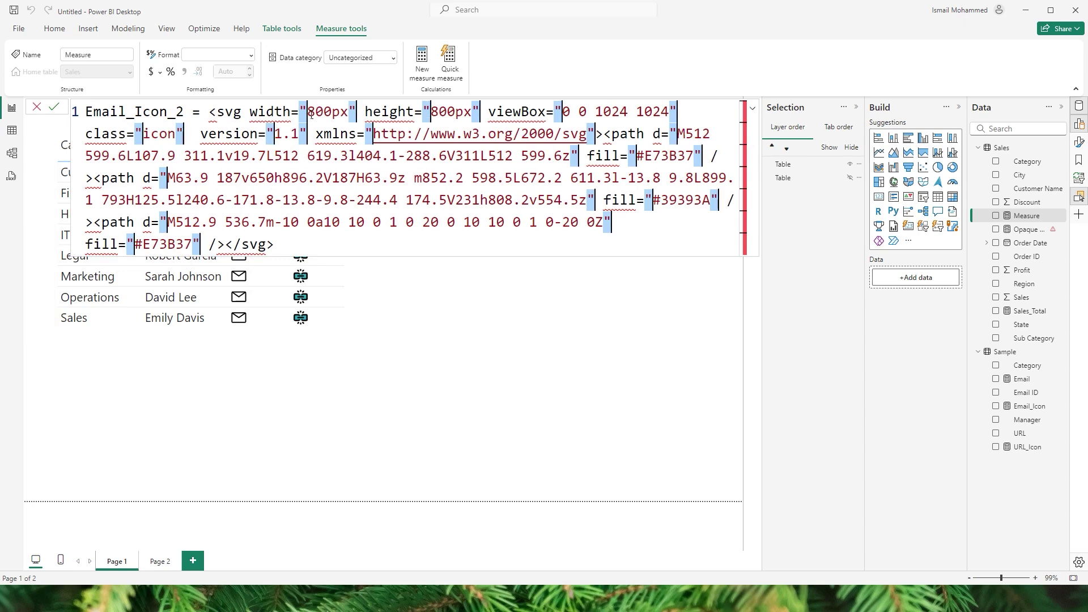
text(')
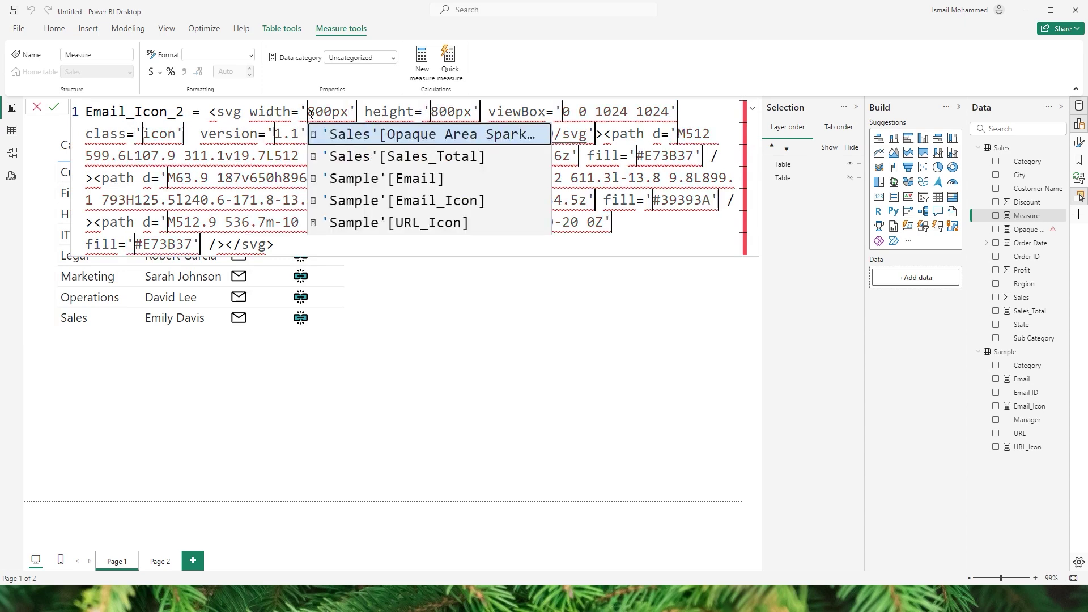
key(Escape)
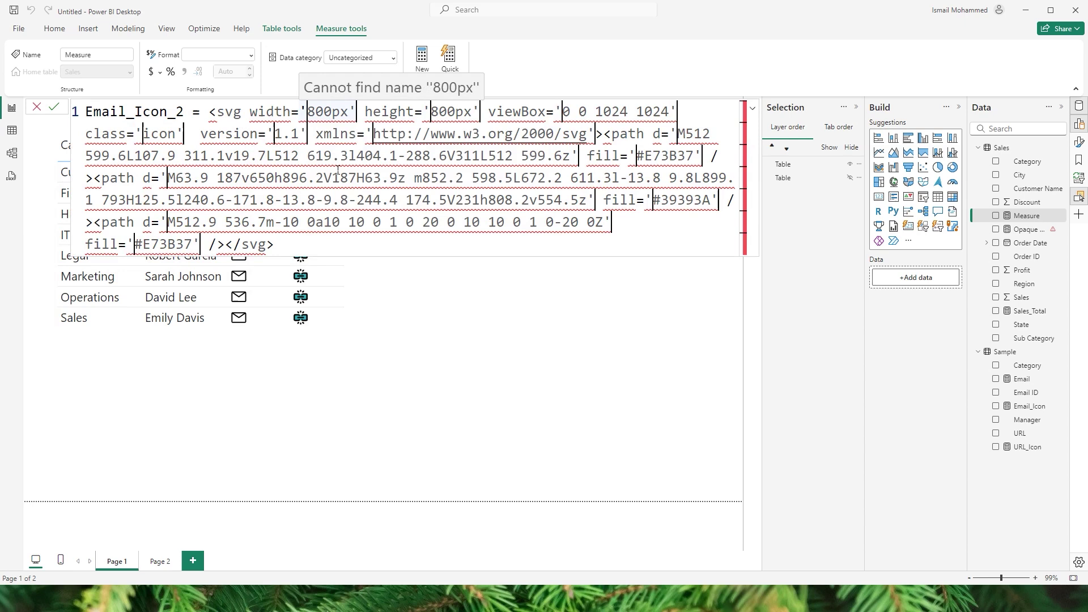
click(289, 246)
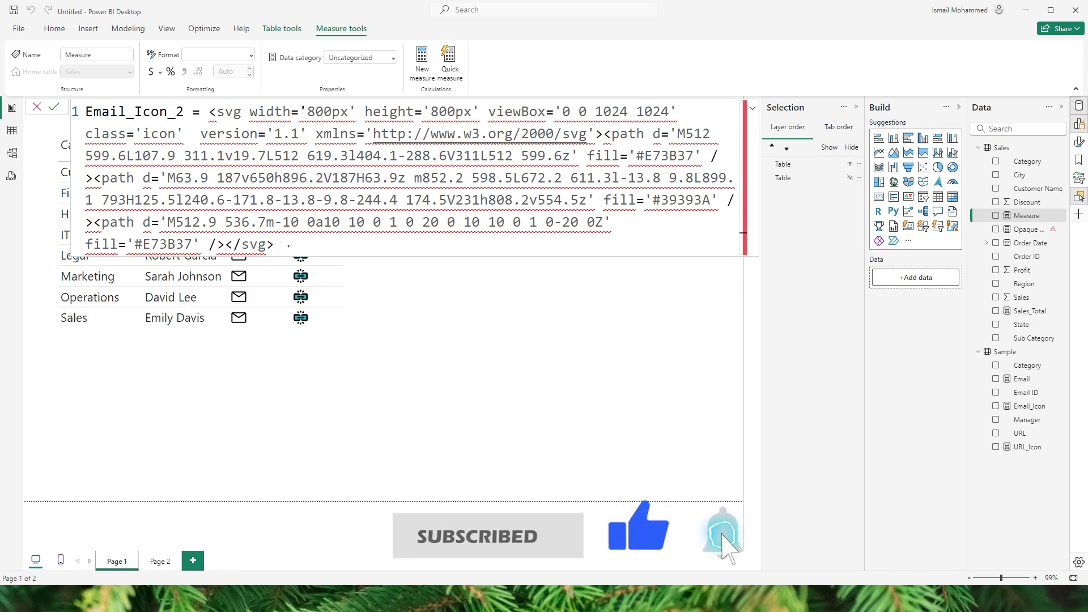
Step: Wrap the SVG markup in double quotes and commit the Email_Icon_2 measure
key(BackSpace)
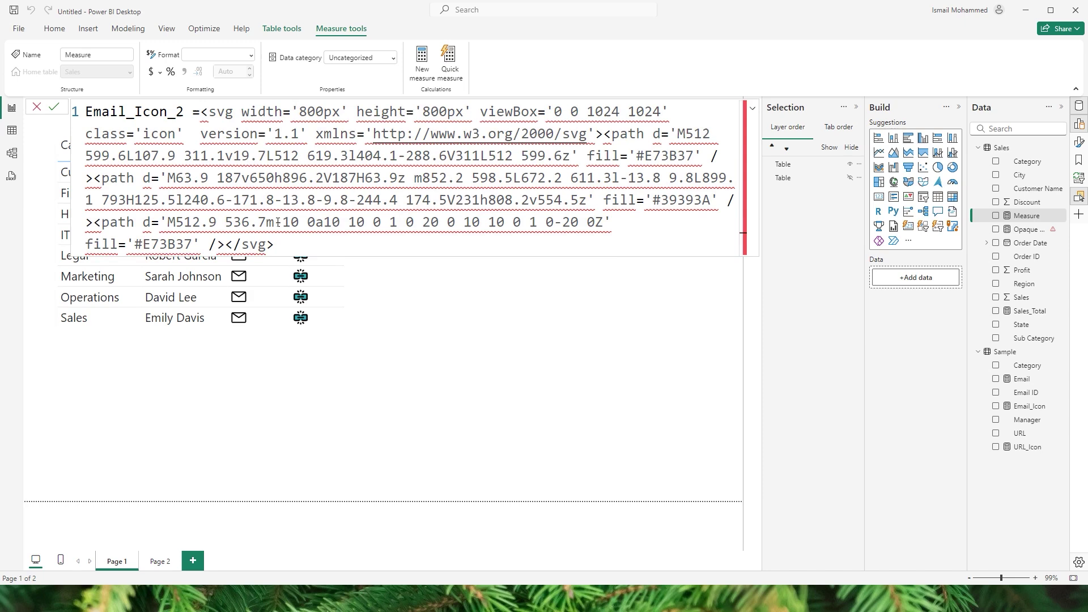
mouse_move(393, 166)
click(210, 119)
text(")
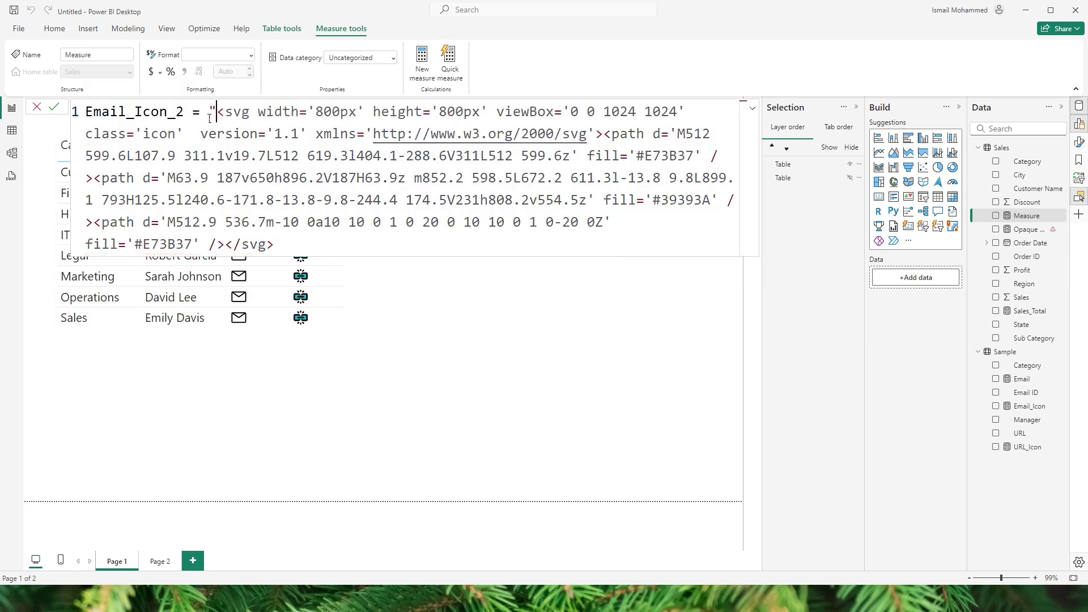
click(291, 248)
text(")
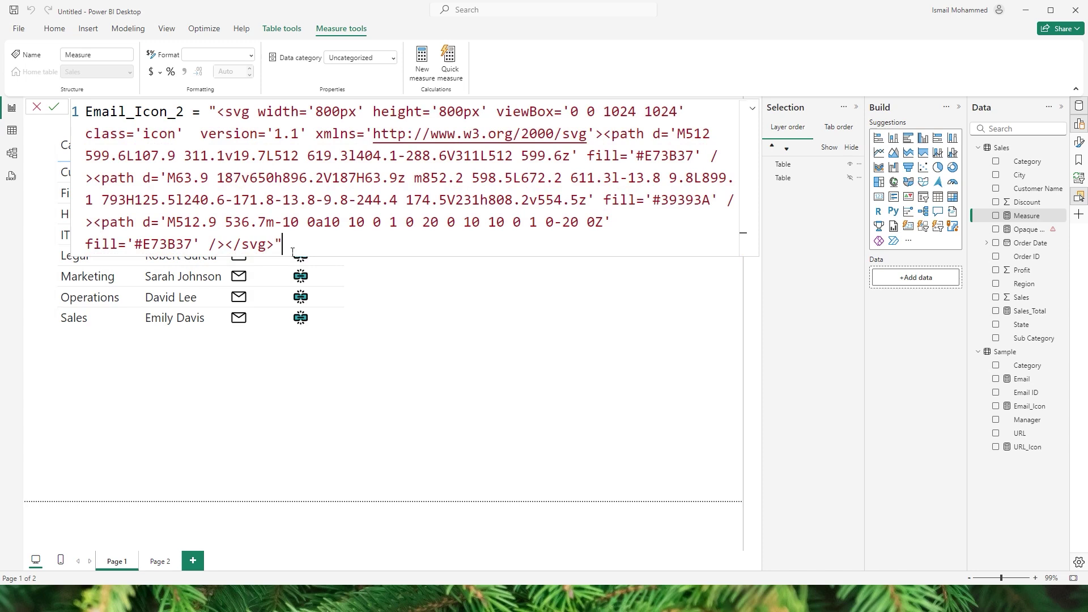
key(Return)
Step: Set Email_Icon_2's data category to Image URL and add it to the table as a column
click(615, 267)
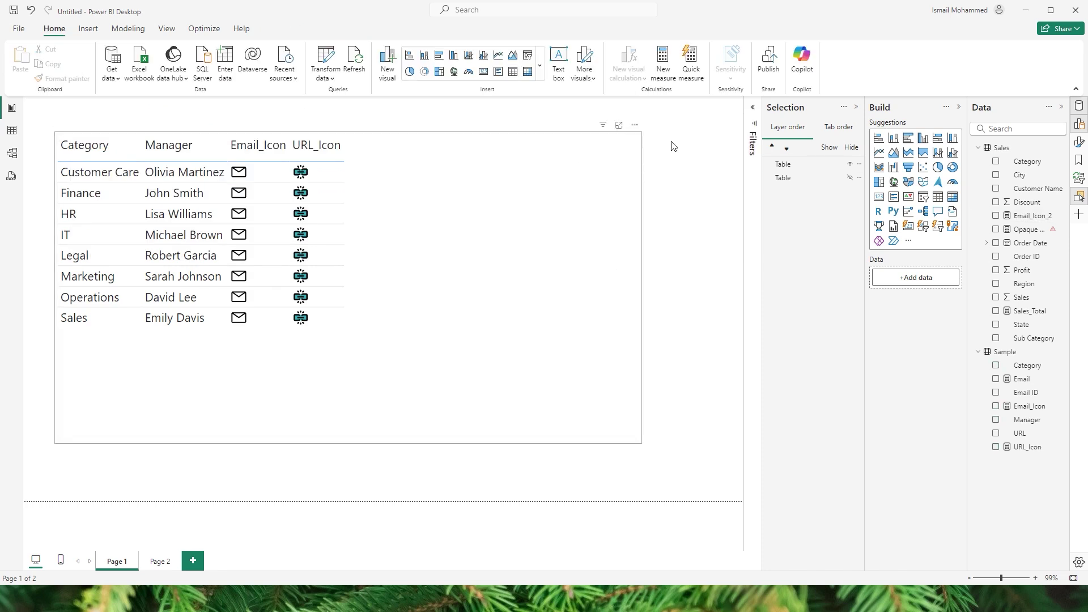
click(1028, 217)
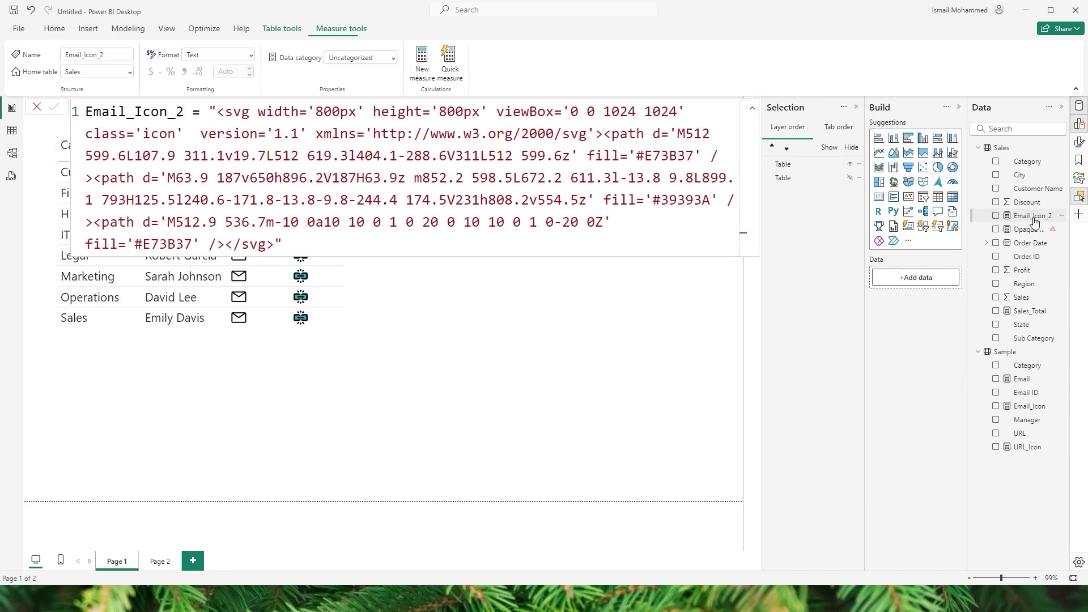
click(392, 58)
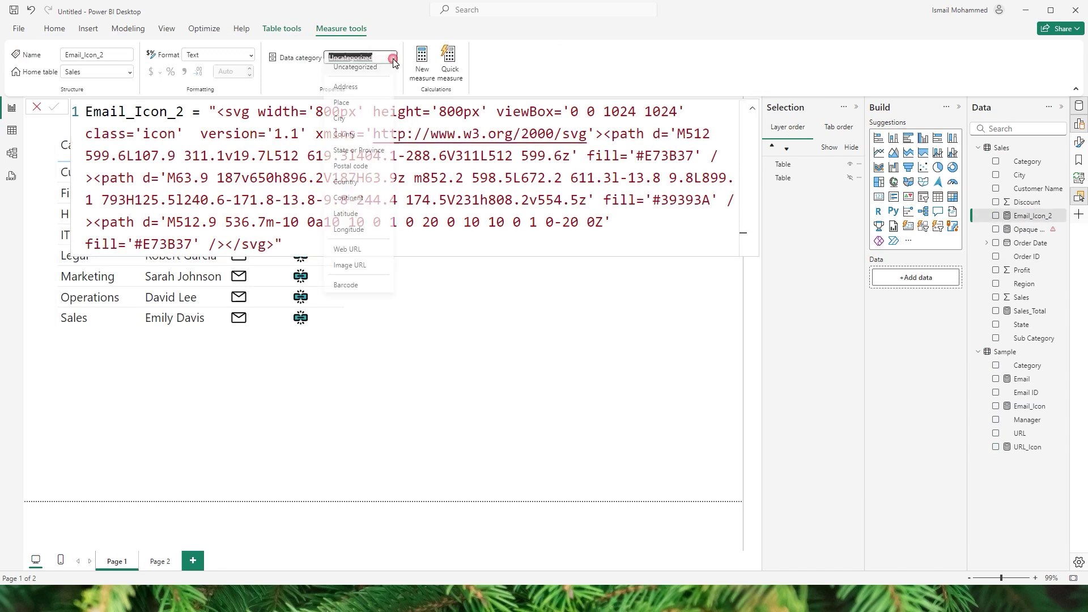
click(354, 266)
click(37, 107)
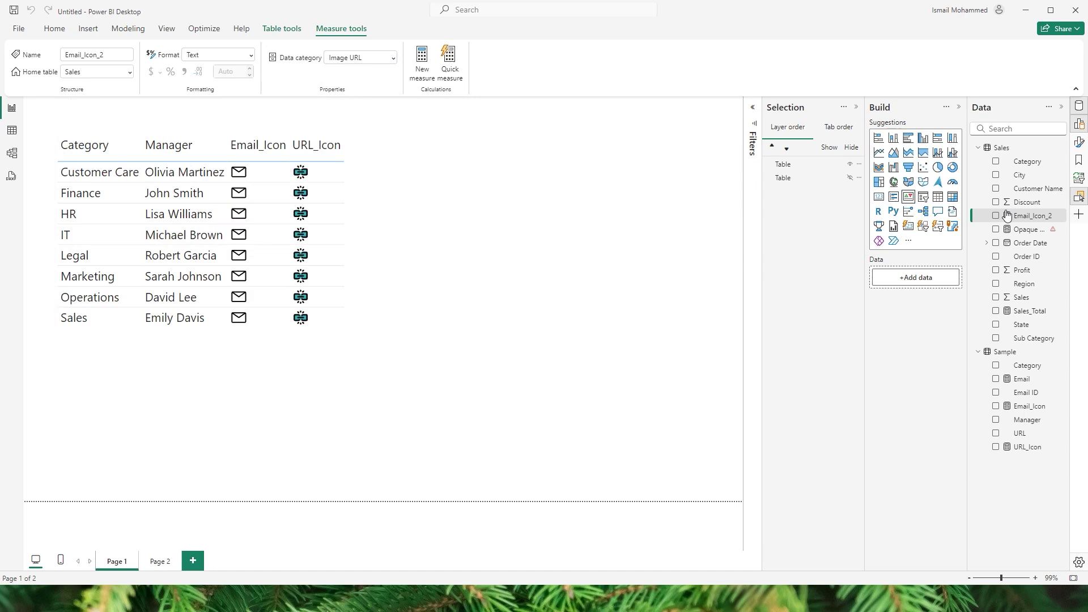
drag(1040, 221, 387, 218)
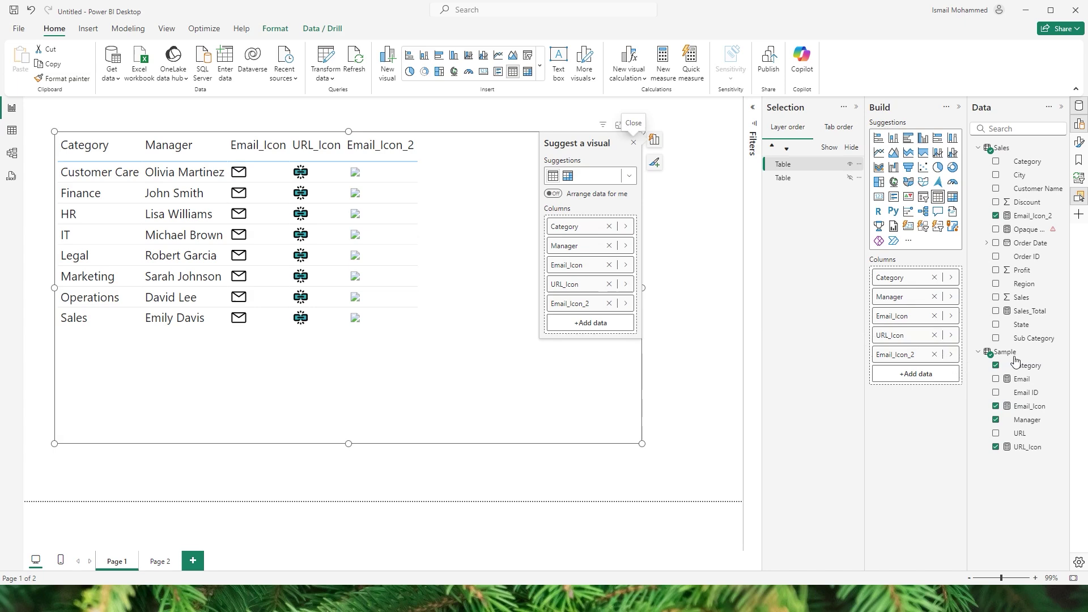
Step: Copy the "data:image/svg+xml;utf8," & prefix from Email_Icon into the start of Email_Icon_2
click(1030, 408)
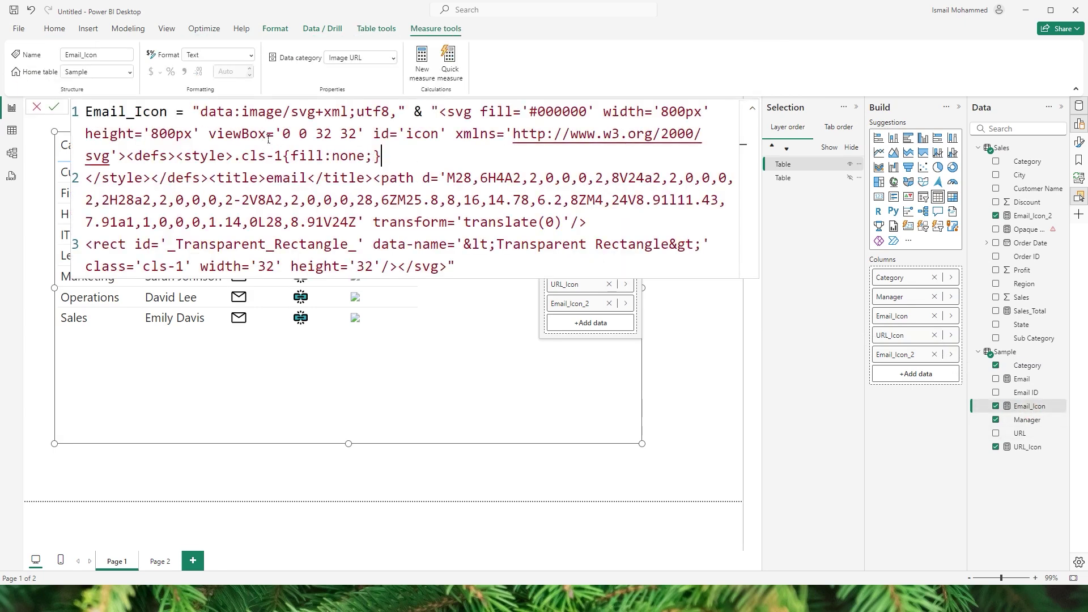
drag(194, 117, 425, 121)
key(ctrl+c)
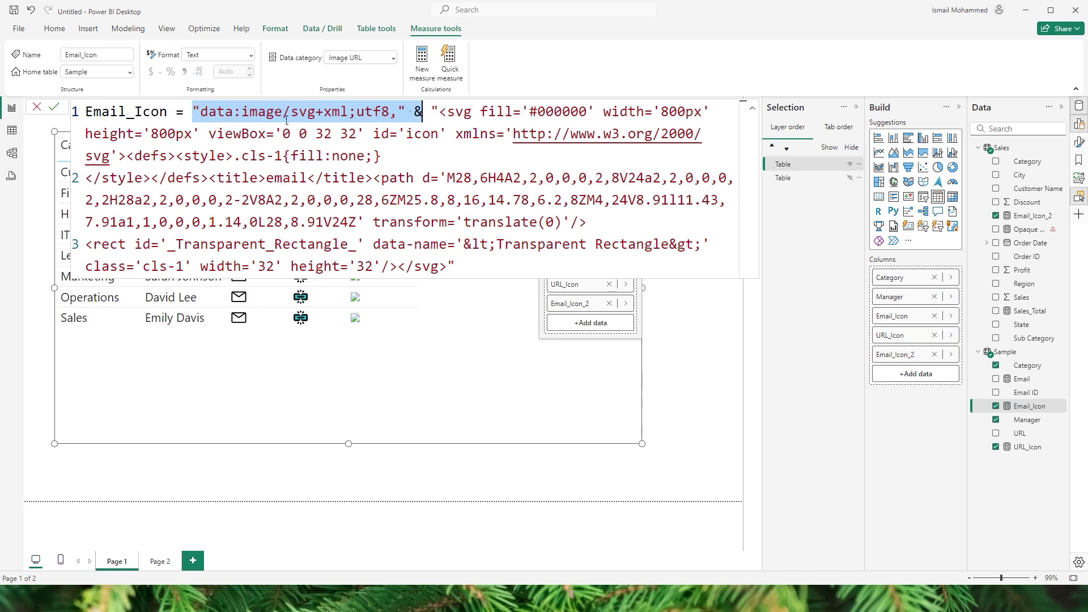
double_click(372, 113)
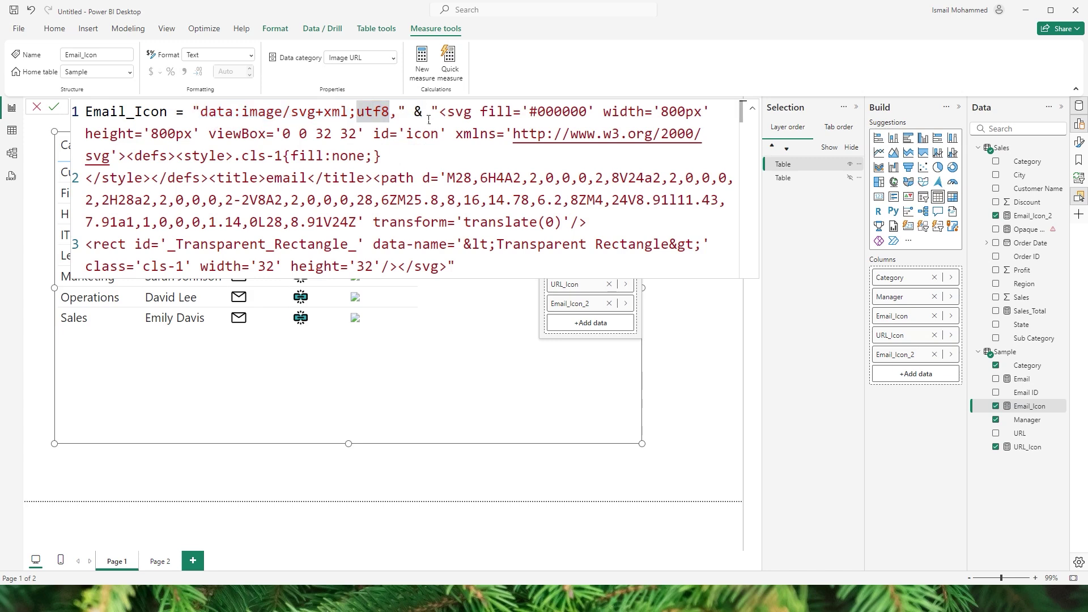
drag(426, 117, 200, 124)
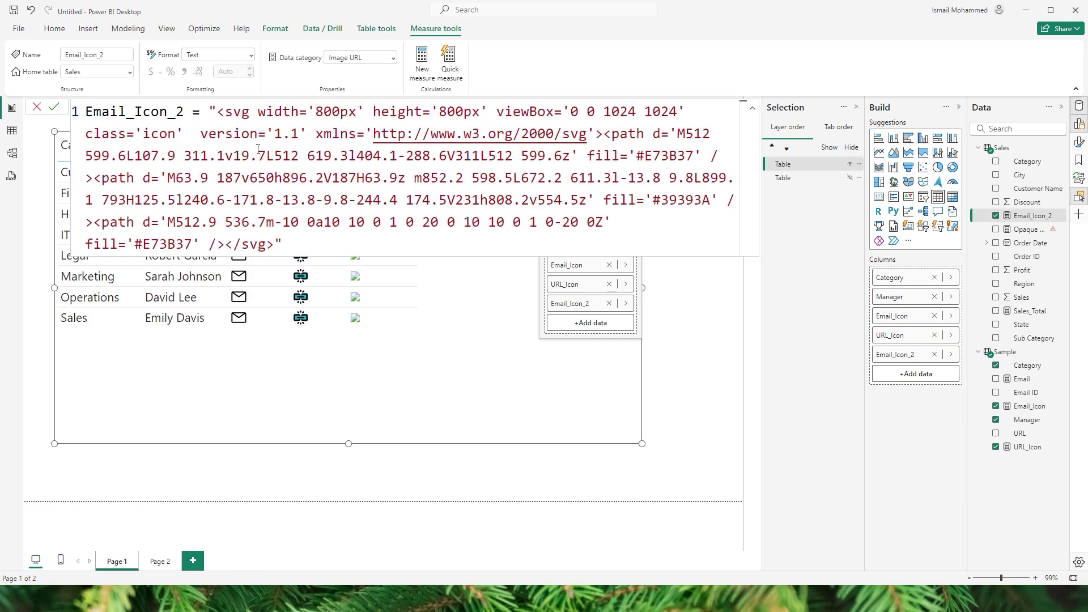
key(ctrl+v)
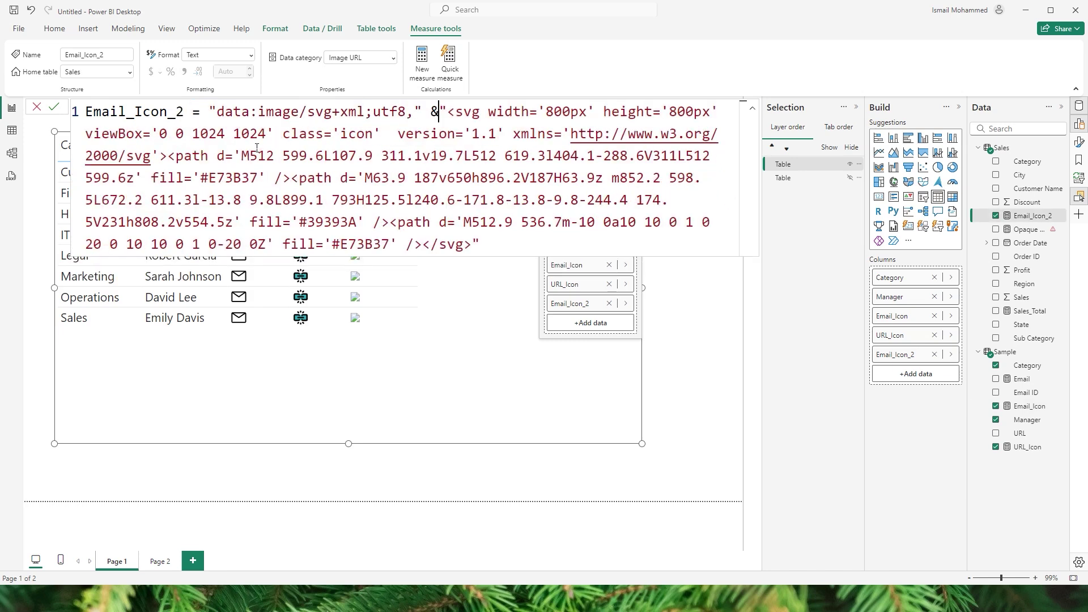
click(54, 107)
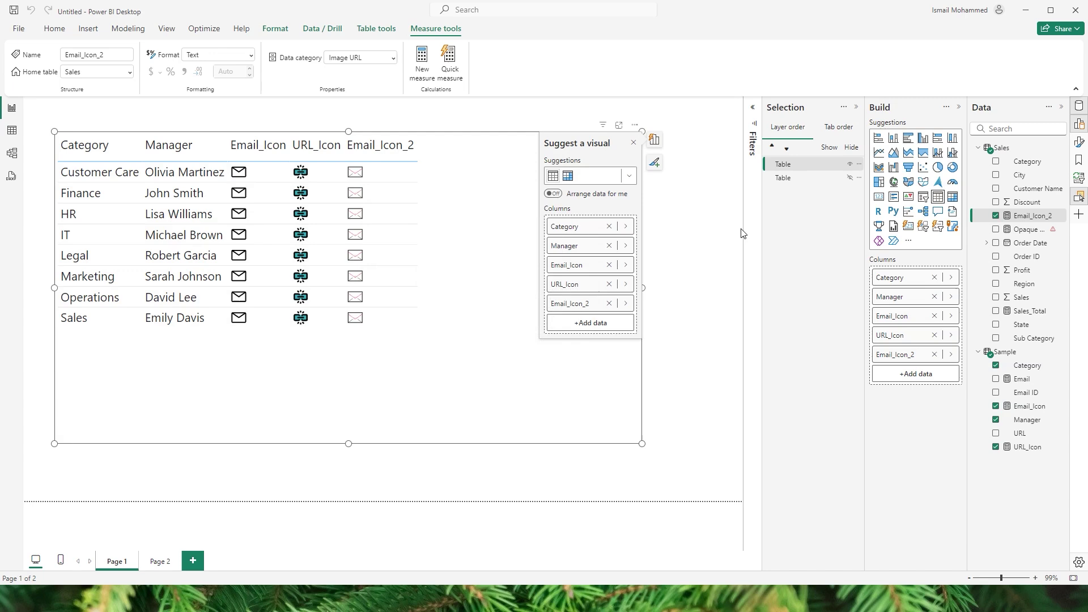
Step: Set the table's image height to 50 px in the Format pane's Image size settings
click(1079, 142)
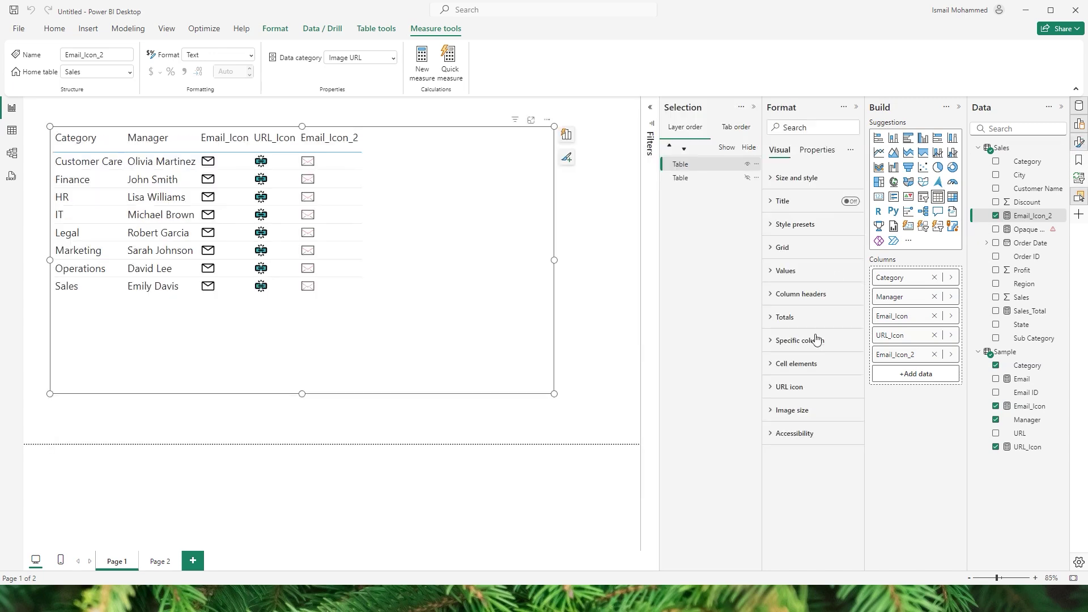
click(789, 387)
click(790, 388)
click(789, 411)
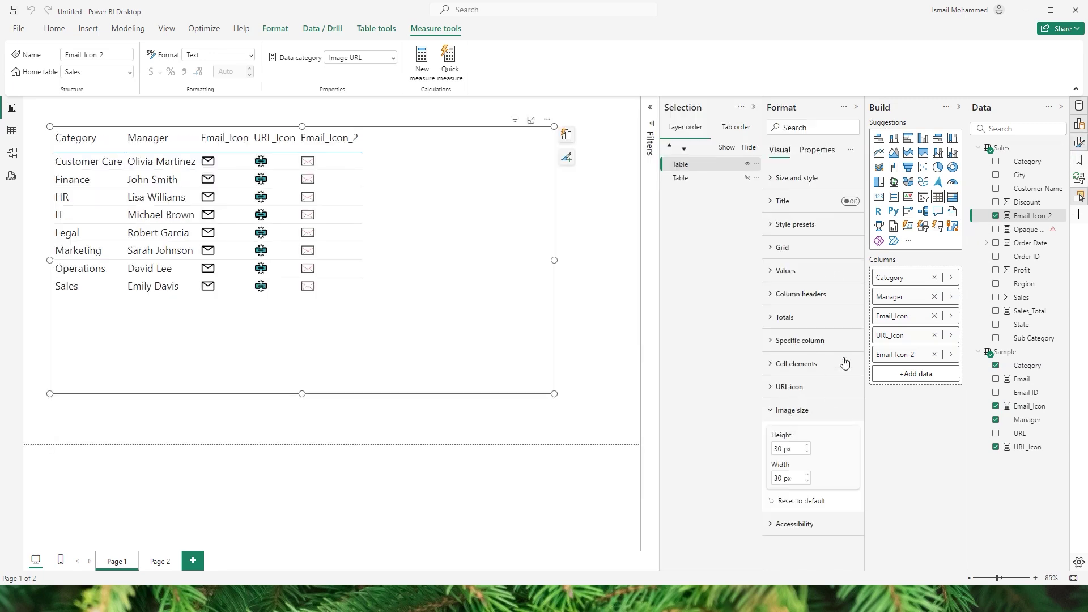
double_click(783, 450)
text(50)
key(Tab)
text(50)
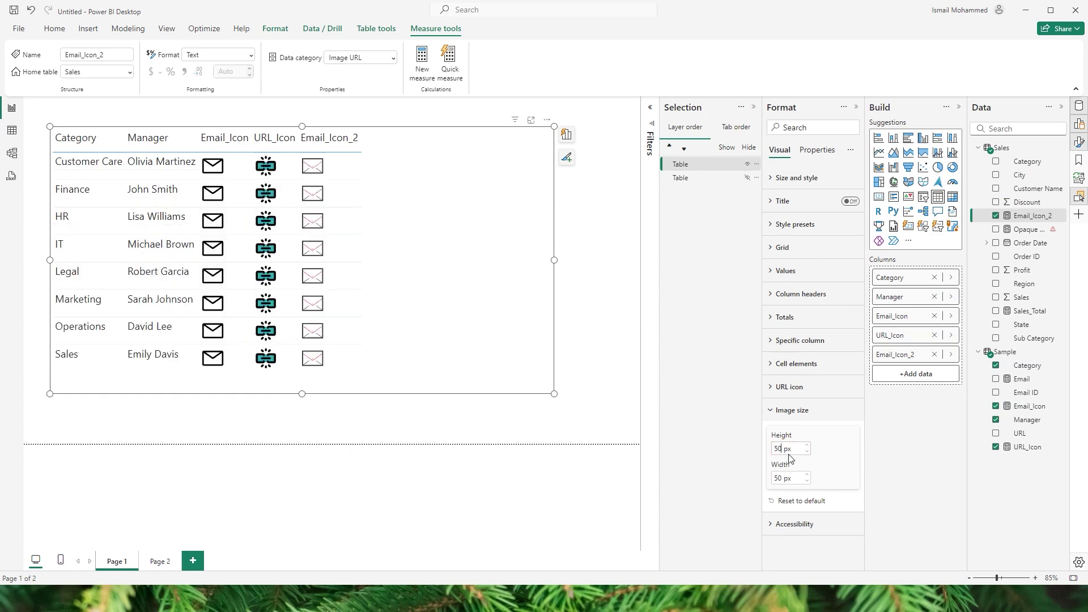
Step: Reset the image size to the default 30 px and collapse the section
click(802, 453)
click(802, 501)
double_click(785, 450)
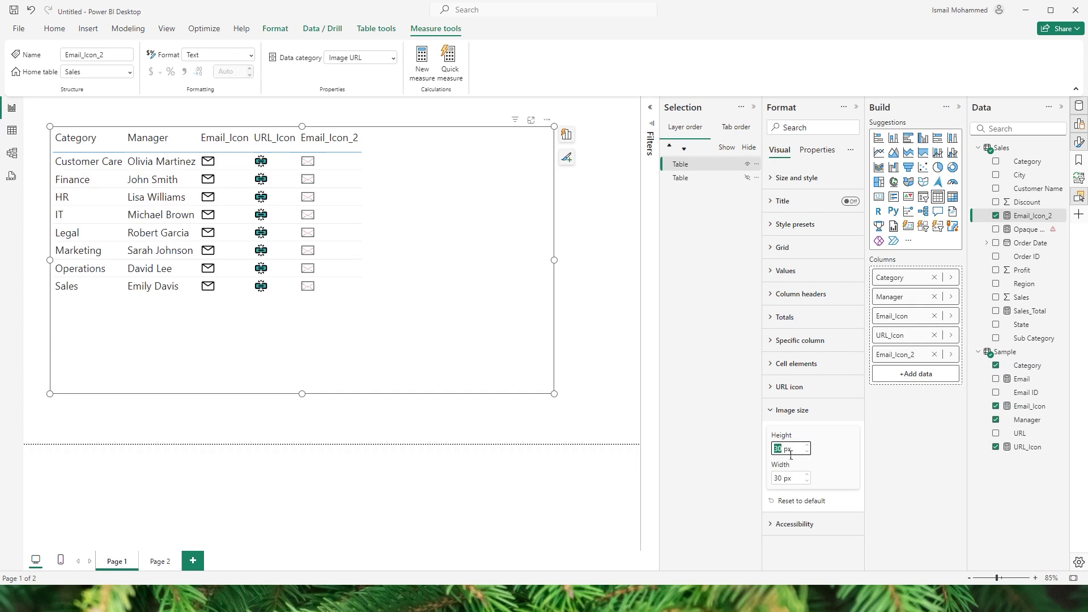
click(780, 422)
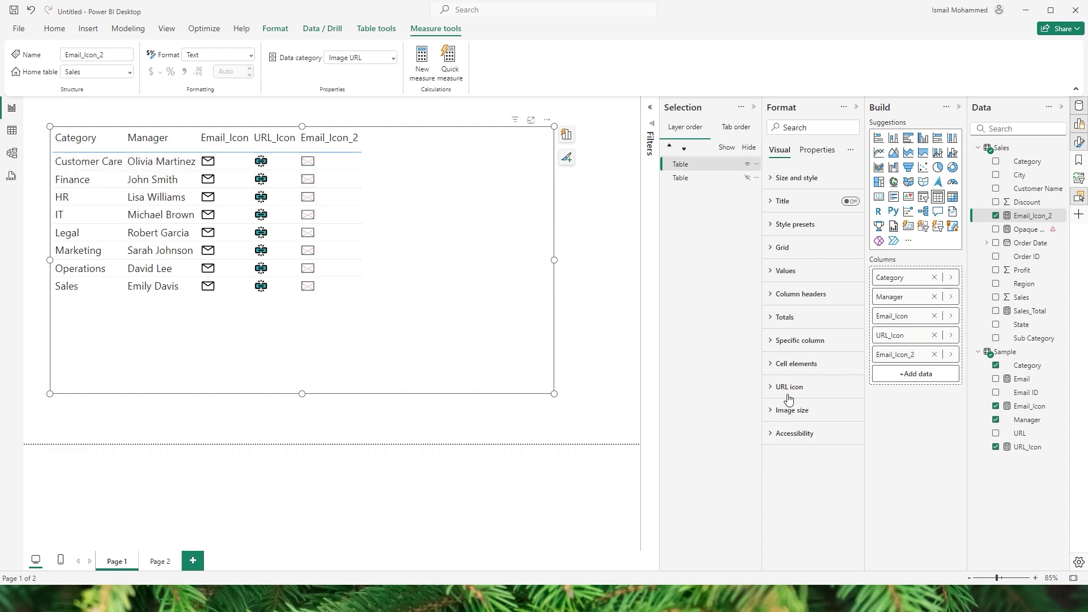
Step: Turn on Web URL for the Email_Icon_2 series, based on the Sample table's Email field value
click(788, 365)
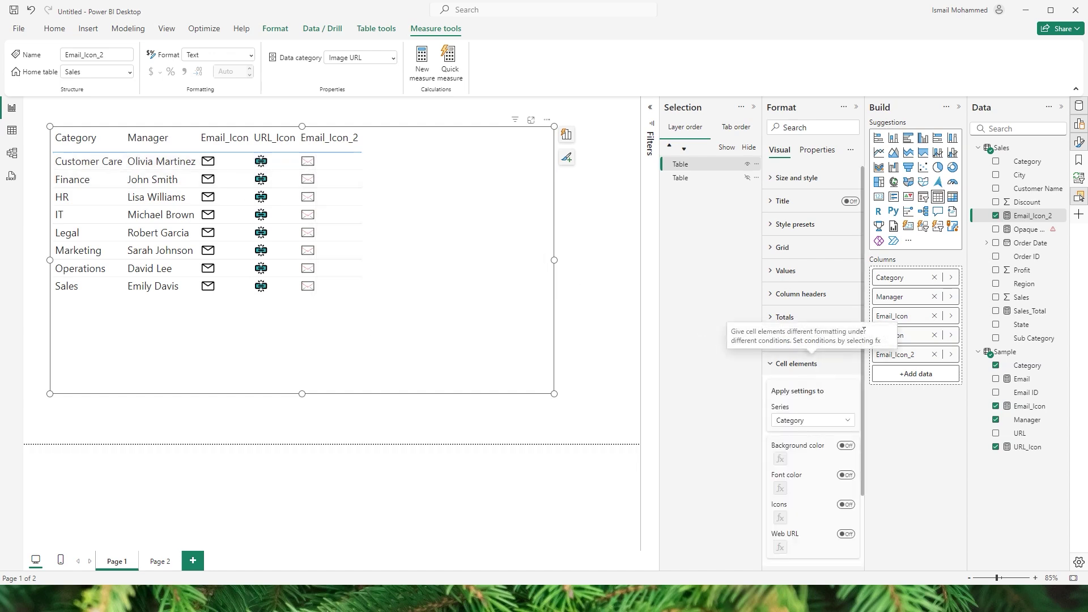
click(842, 422)
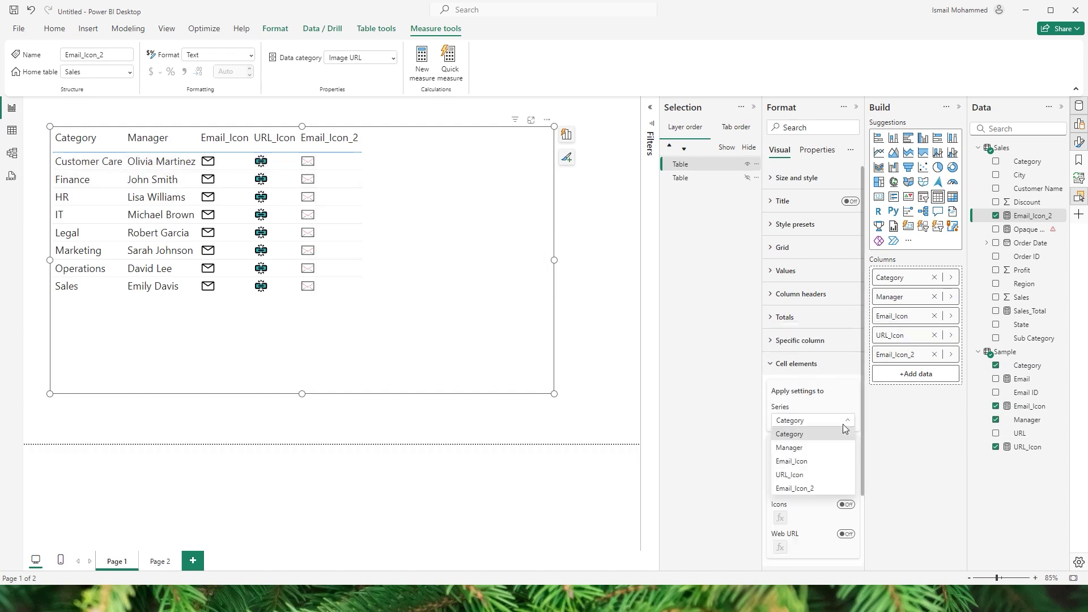
click(802, 488)
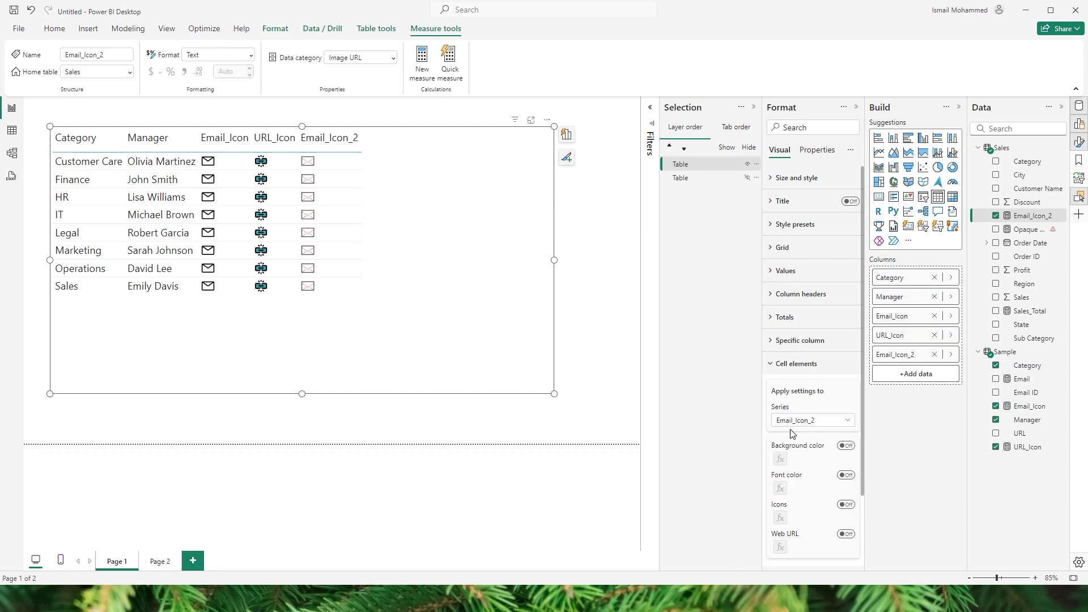
click(846, 535)
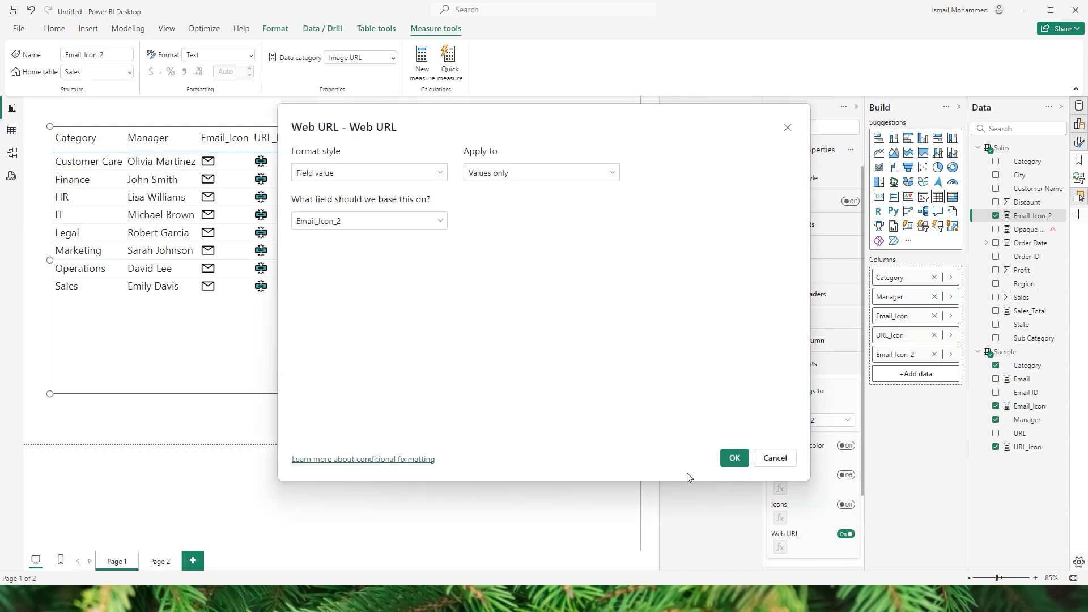
click(440, 221)
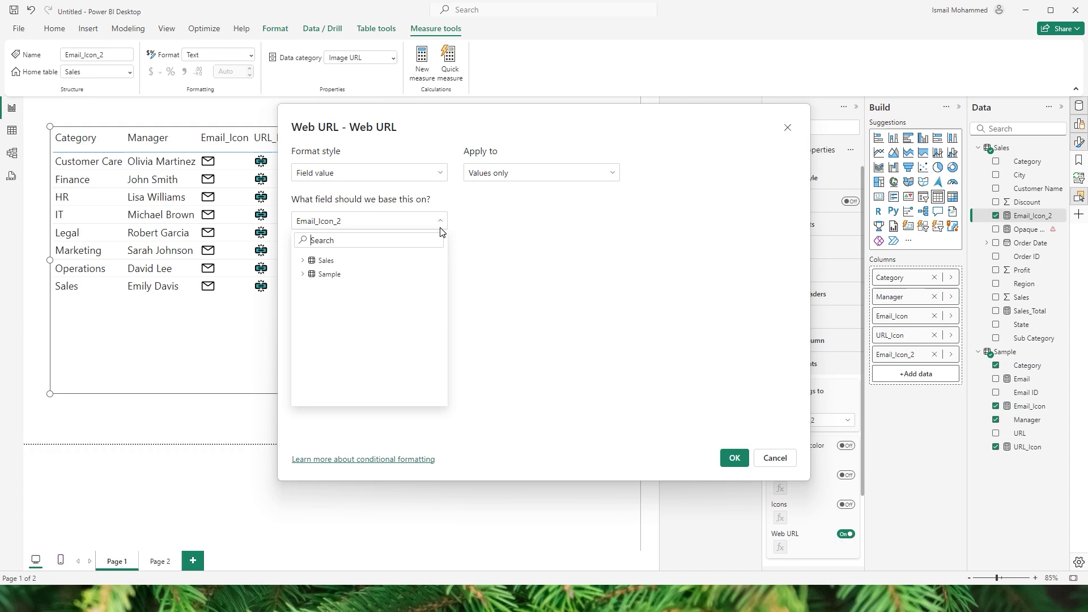
click(309, 275)
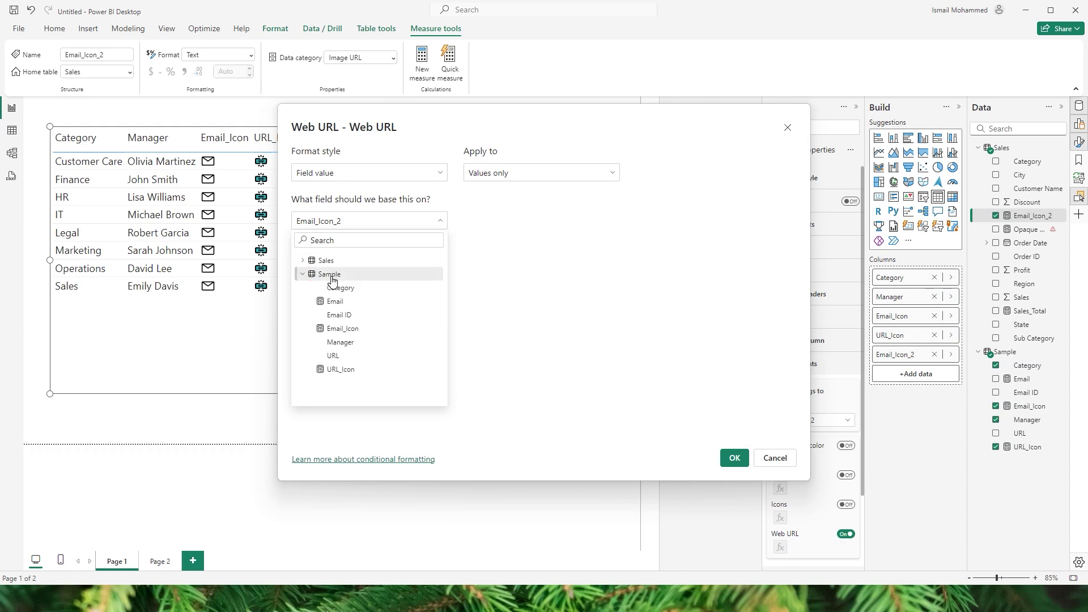
click(340, 306)
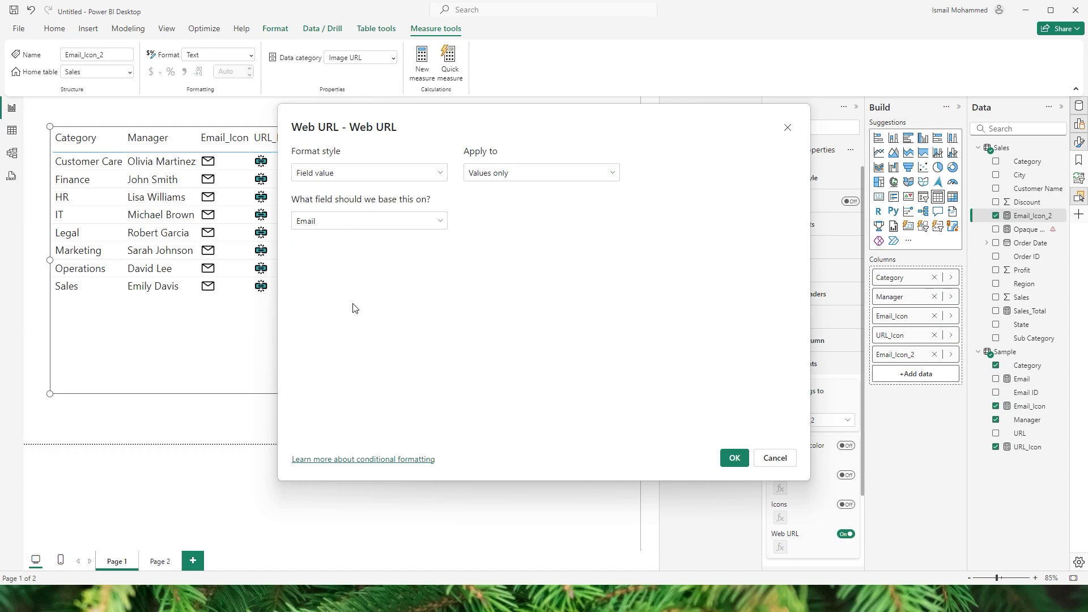
click(733, 458)
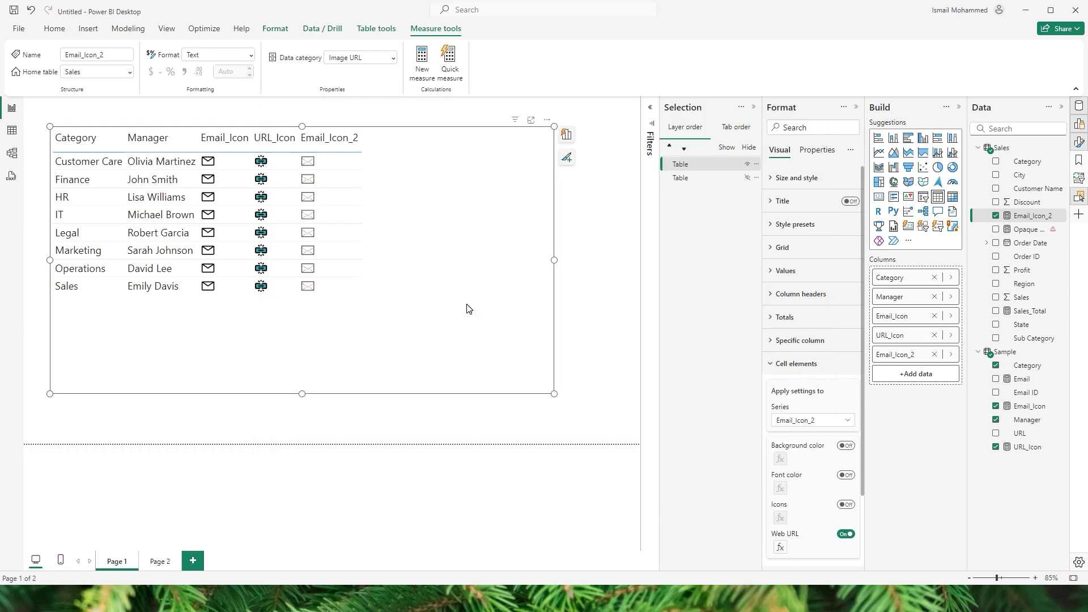
click(1024, 379)
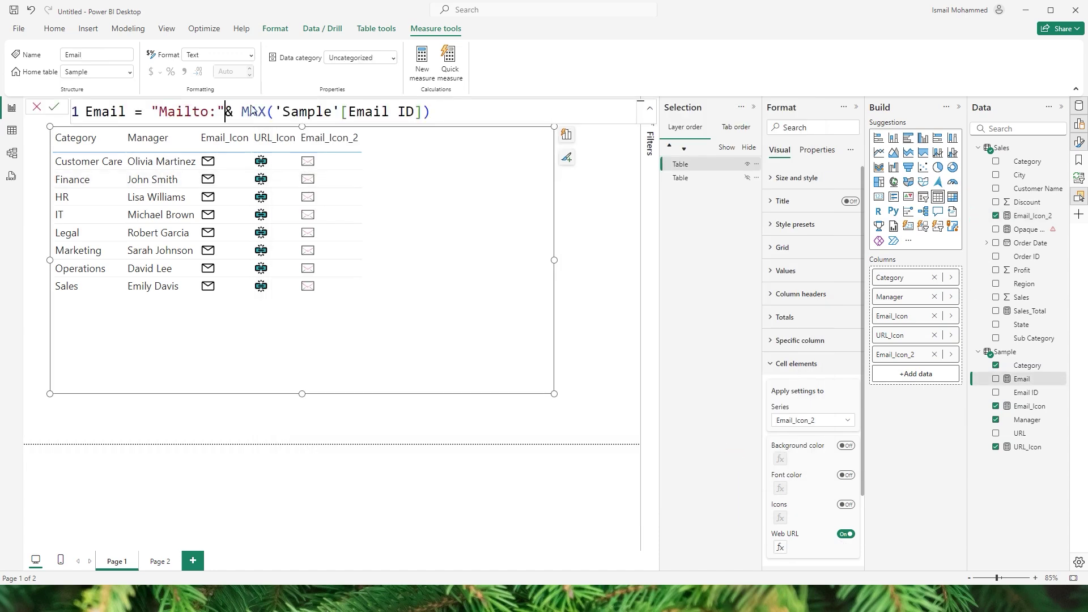
drag(152, 113, 431, 116)
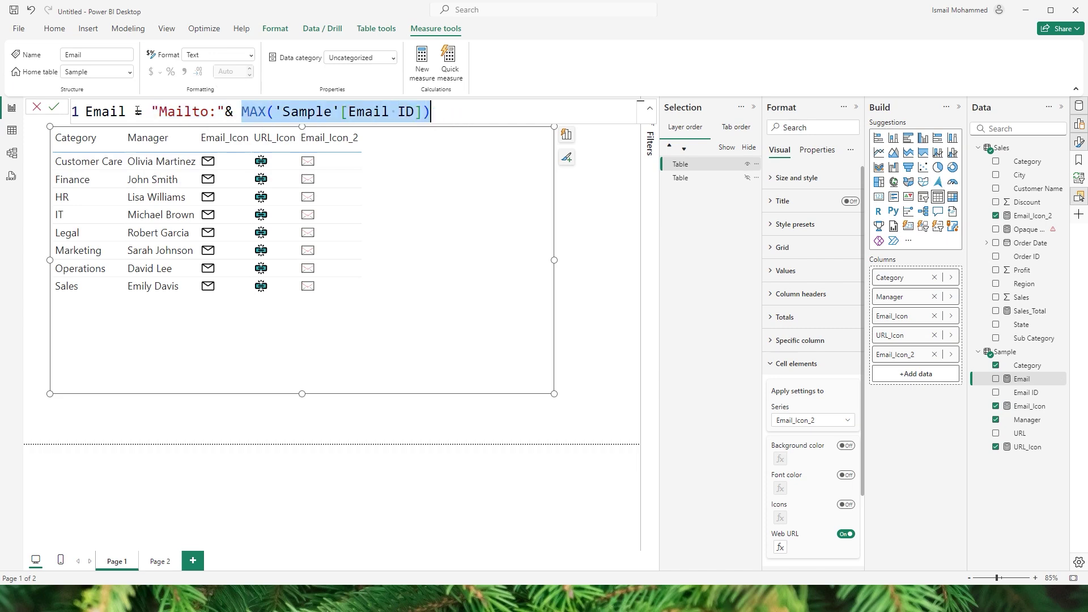
click(103, 117)
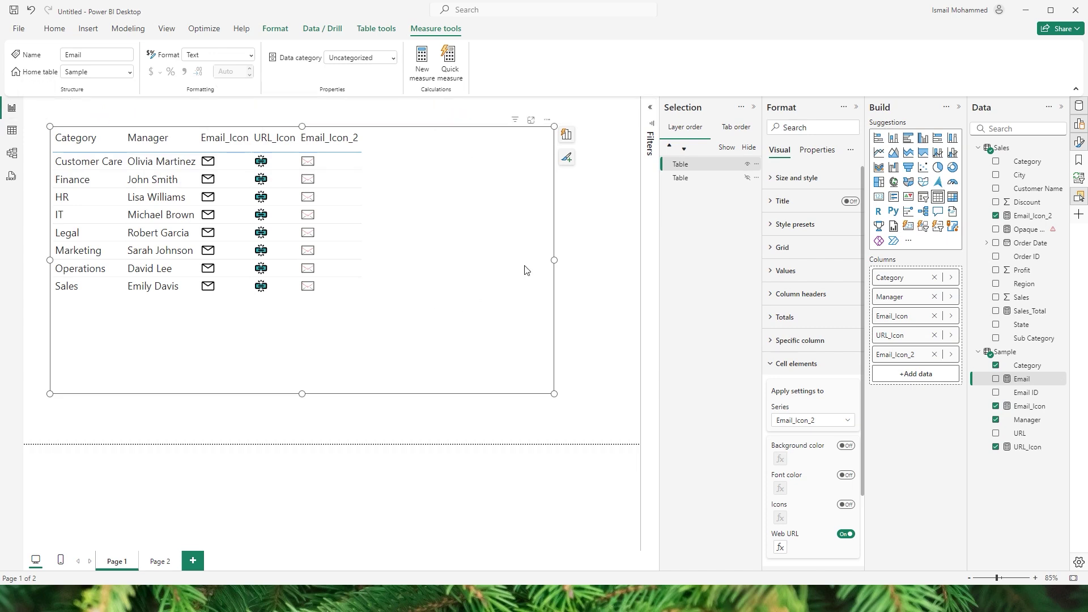
click(308, 163)
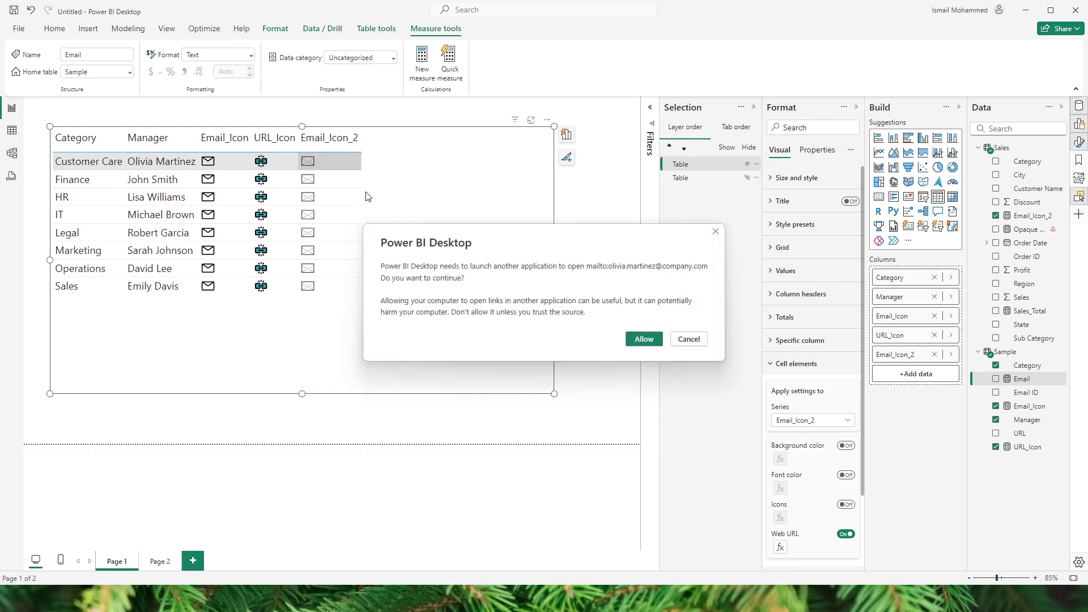
click(644, 339)
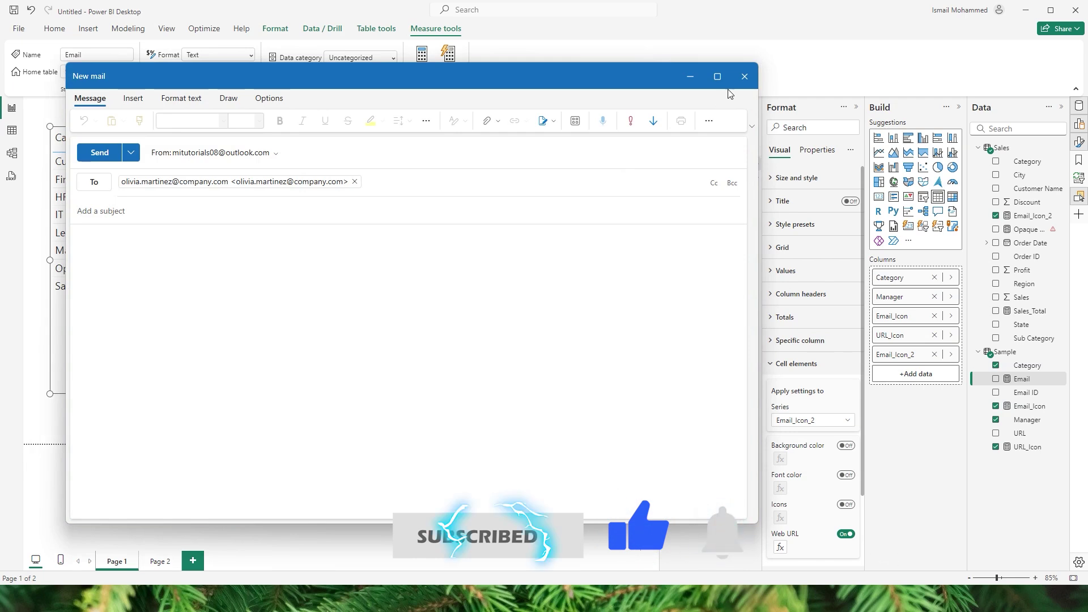
click(744, 76)
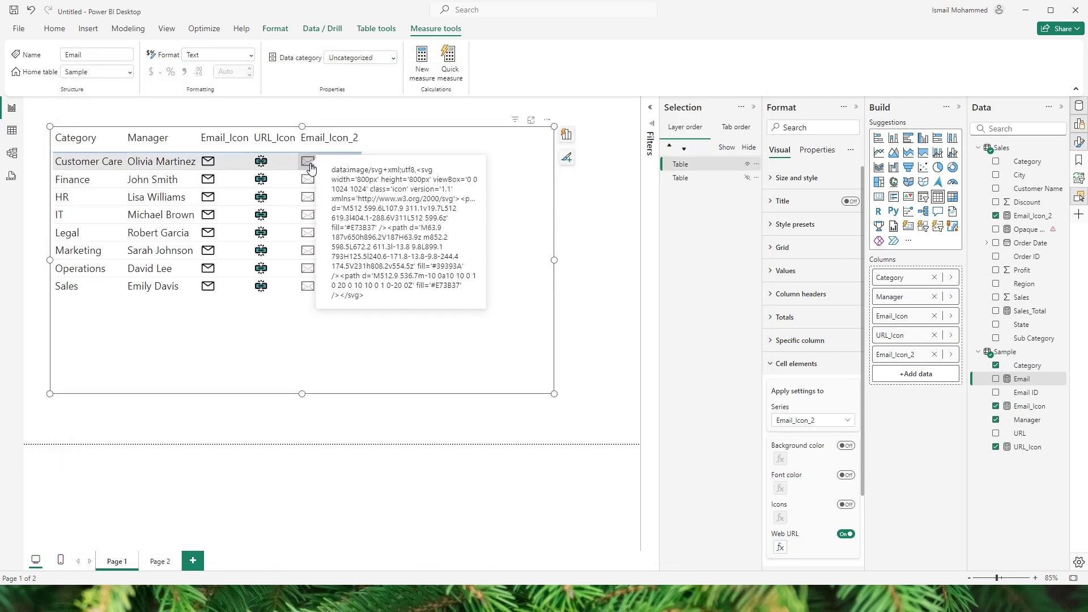
Step: Collapse the cell elements settings and search SVG Repo for 'url' icons
click(777, 364)
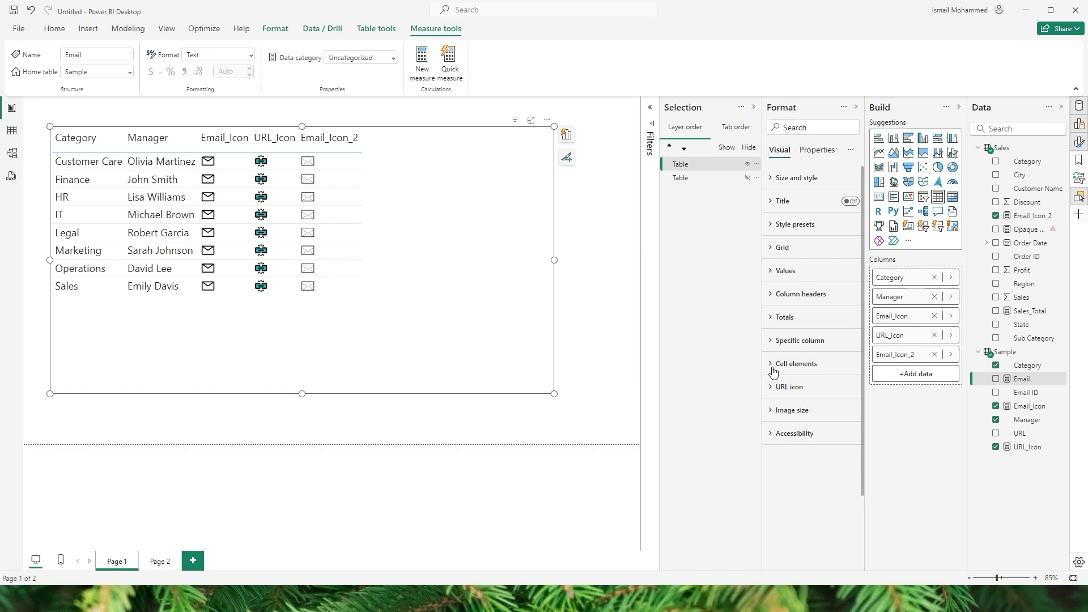
key(alt+Tab)
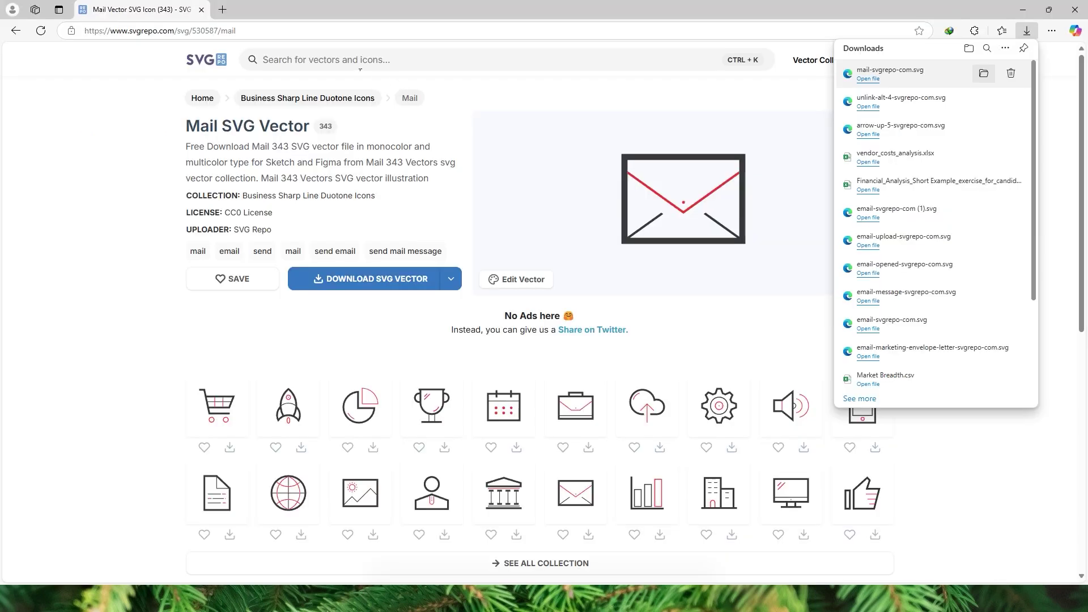
click(347, 58)
text(url)
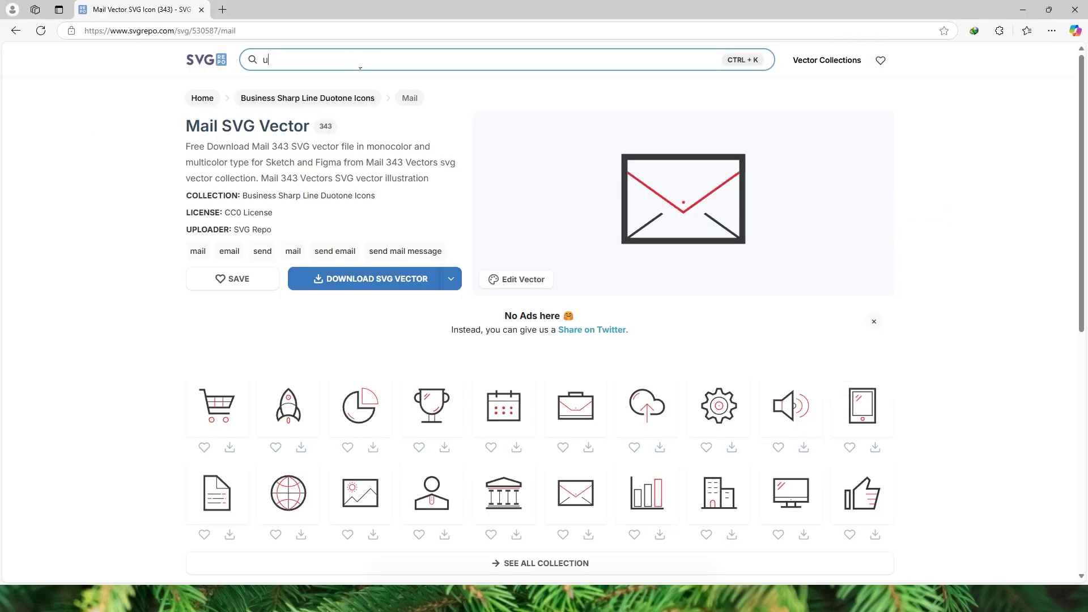
key(Return)
Step: Download the teal Unlink Alt 3 icon as an SVG and show it in its folder
scroll(360, 283, down, 10)
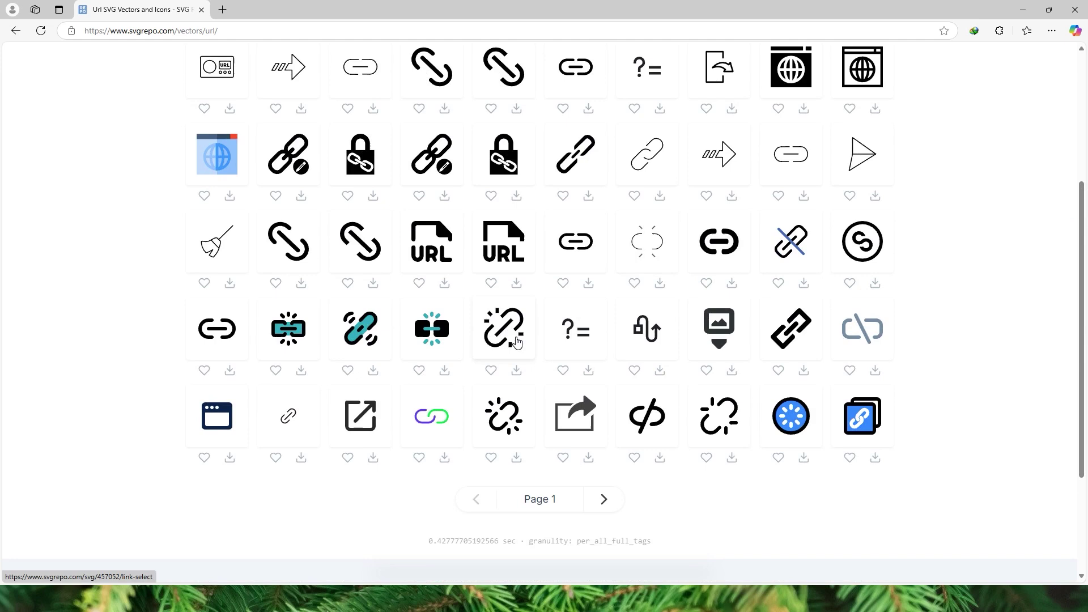
drag(1084, 204, 1084, 198)
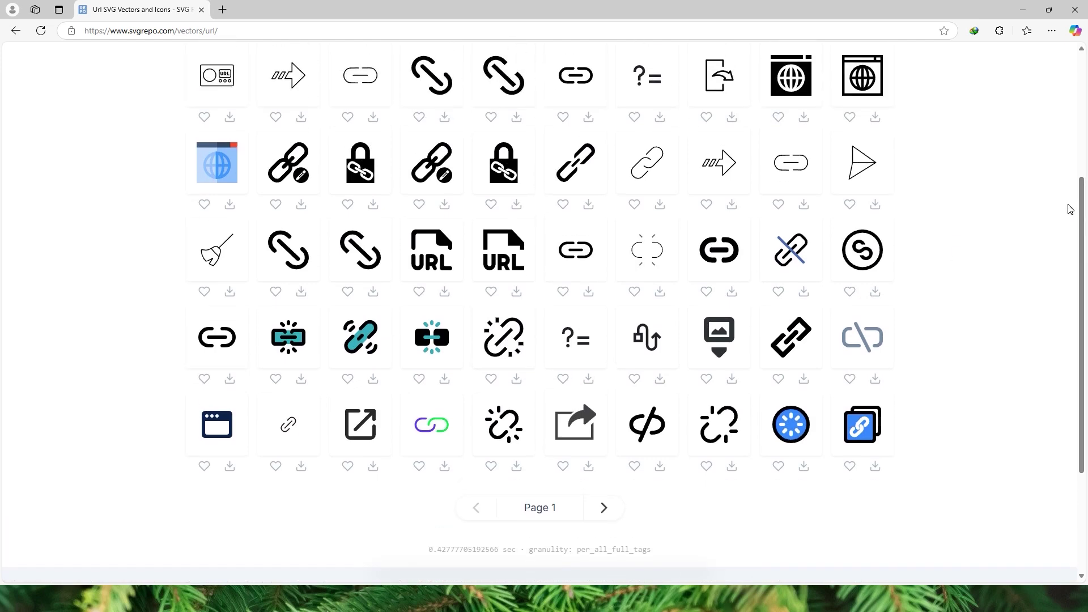
click(363, 343)
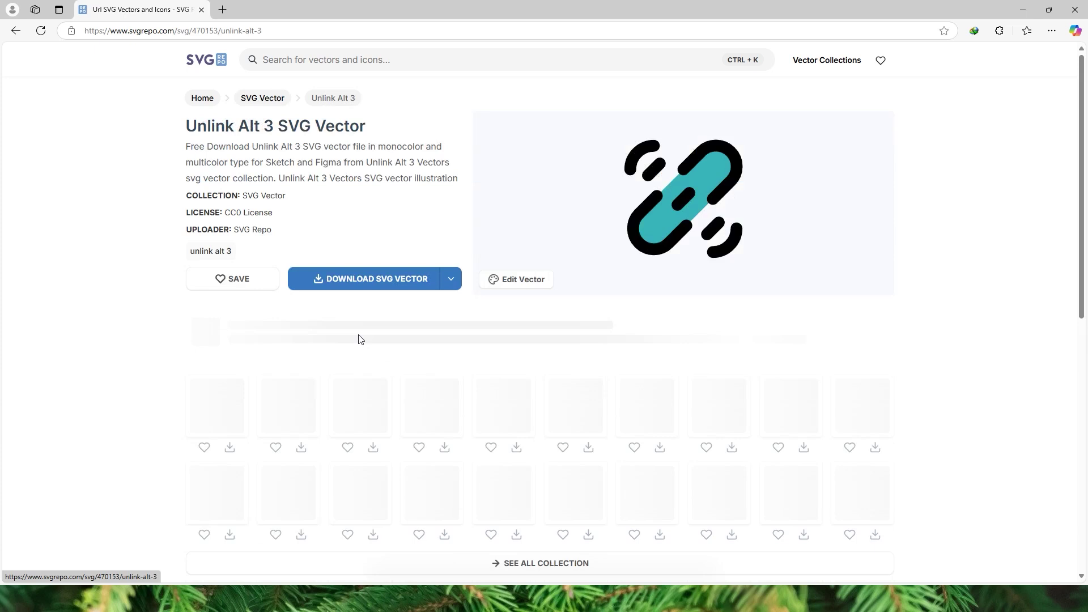
click(354, 281)
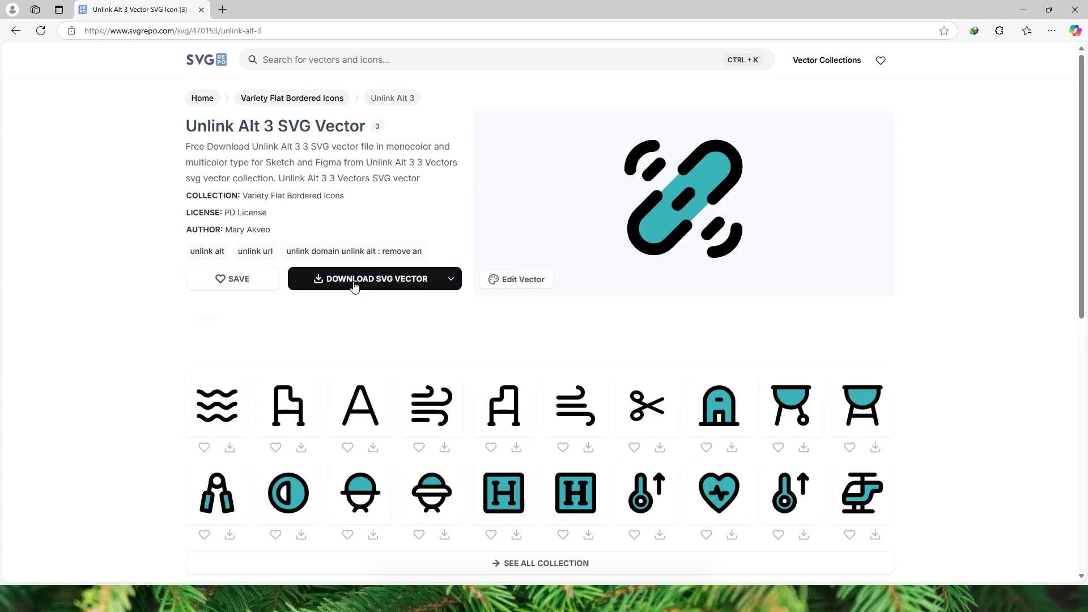
click(989, 75)
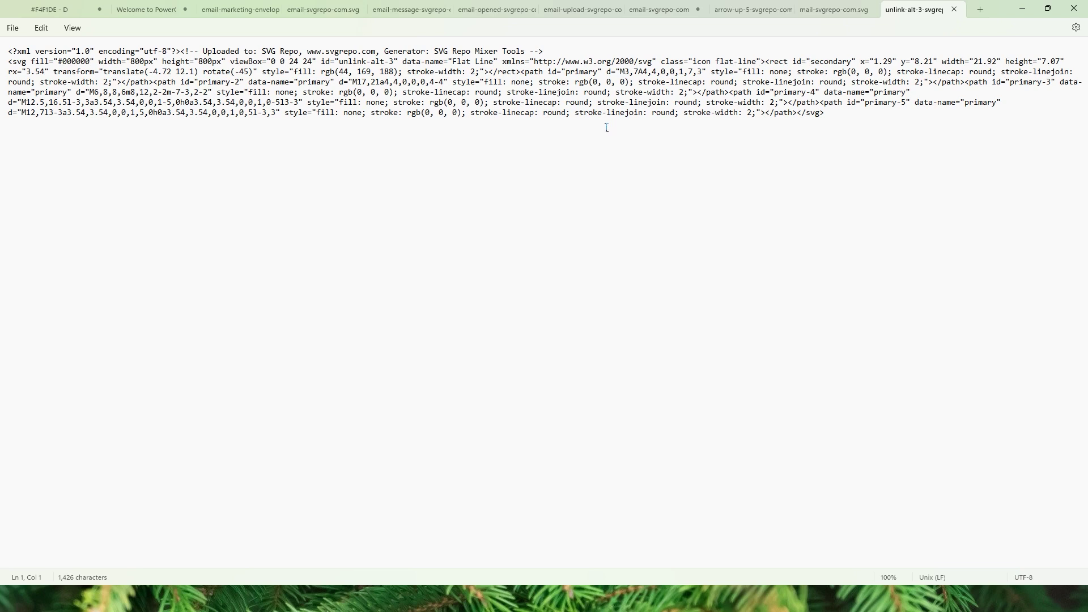
Step: Copy the unlink-alt-3 icon's complete <svg> line from Notepad and return to Power BI Desktop
drag(402, 92, 447, 91)
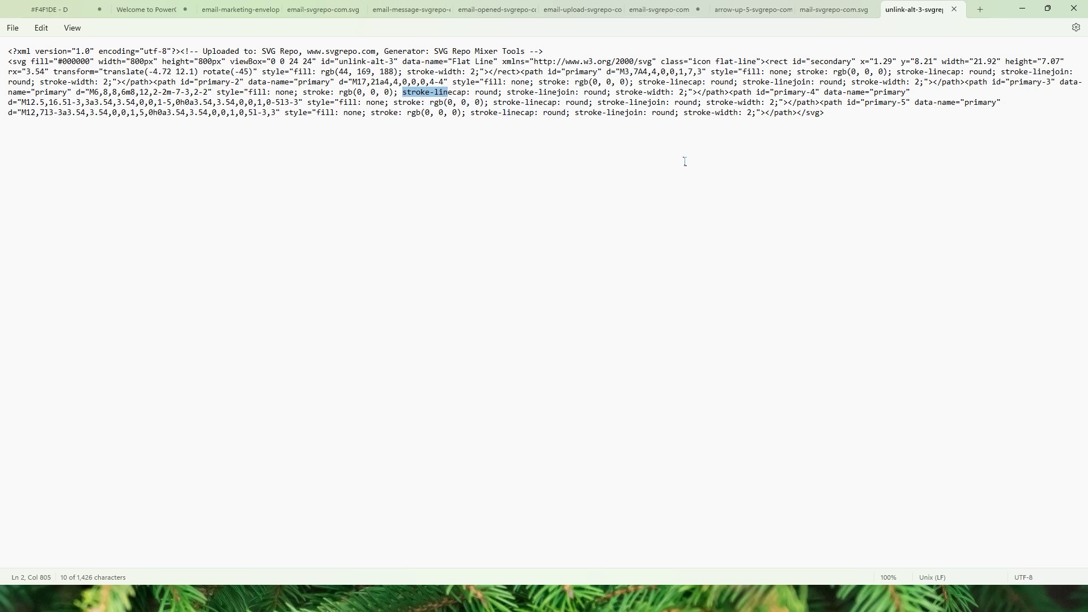
mouse_move(832, 117)
mouse_down()
mouse_move(11, 101)
mouse_move(34, 71)
mouse_move(11, 67)
mouse_up()
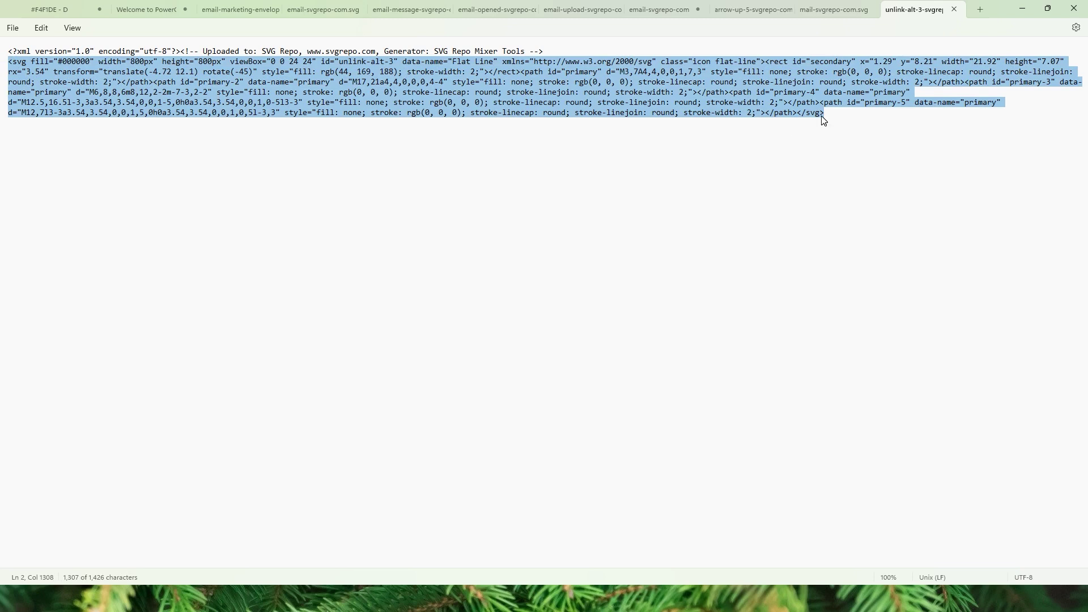
key(alt+Tab)
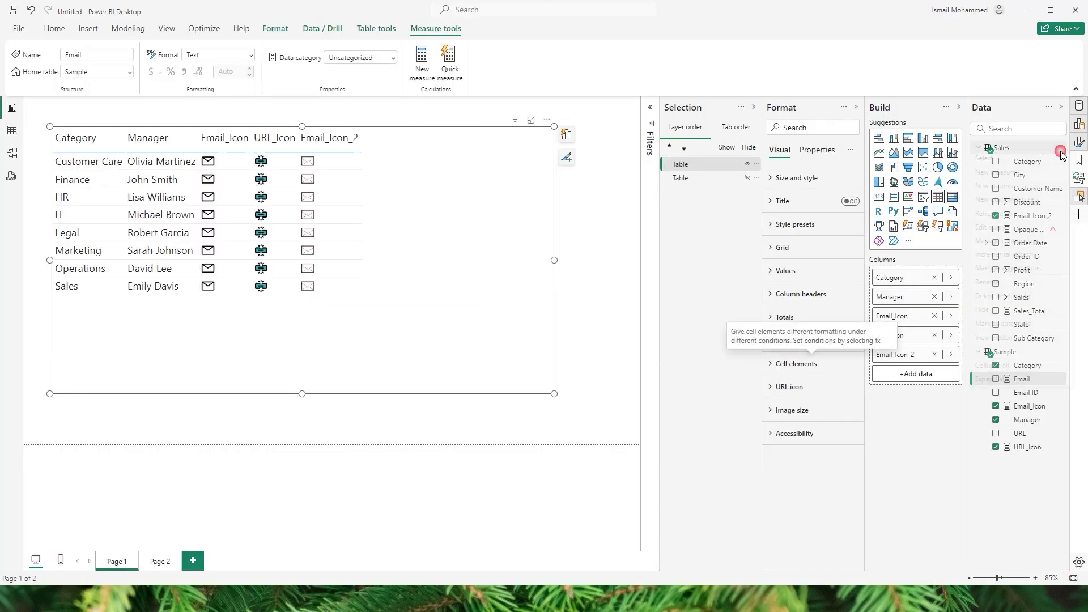
Step: Create a Sales measure URL_Icon_2 with the pasted SVG, its double quotes replaced by single quotes
click(1015, 173)
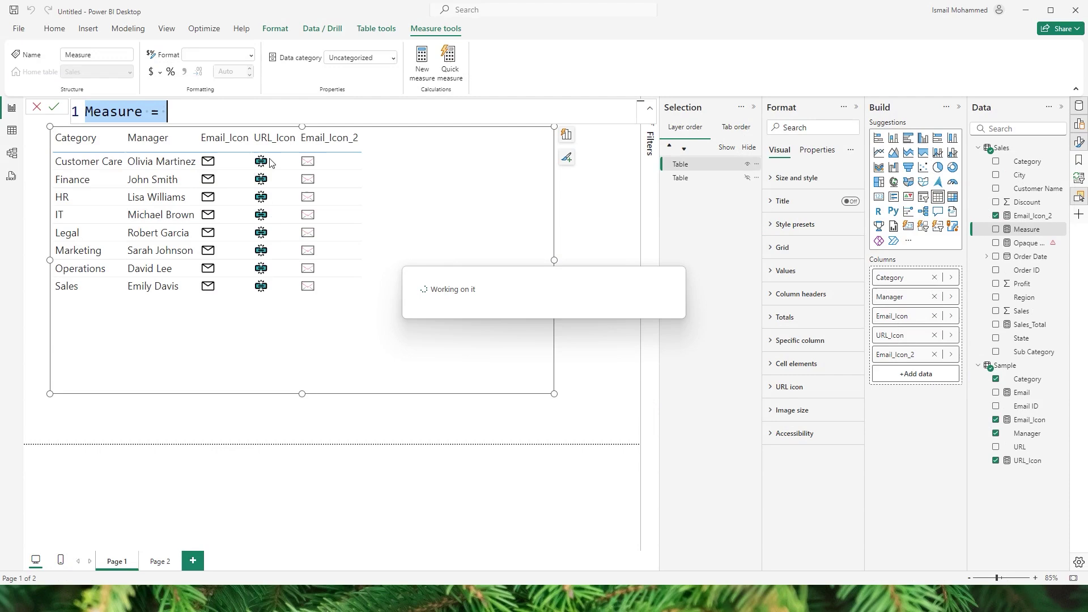
text(URL)
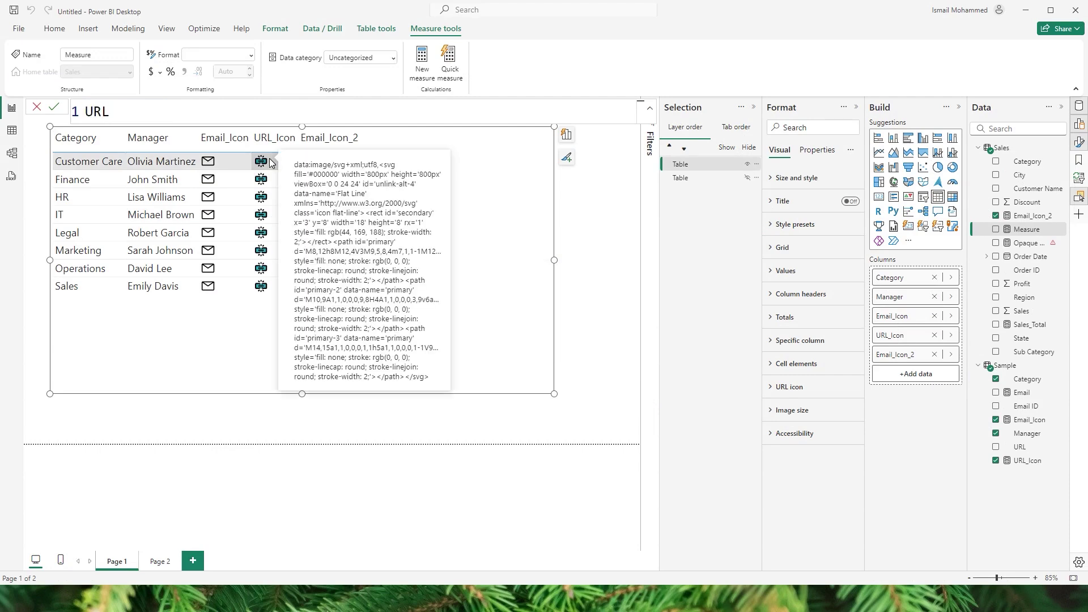
text(_Icon)
text(_2 )
text(=)
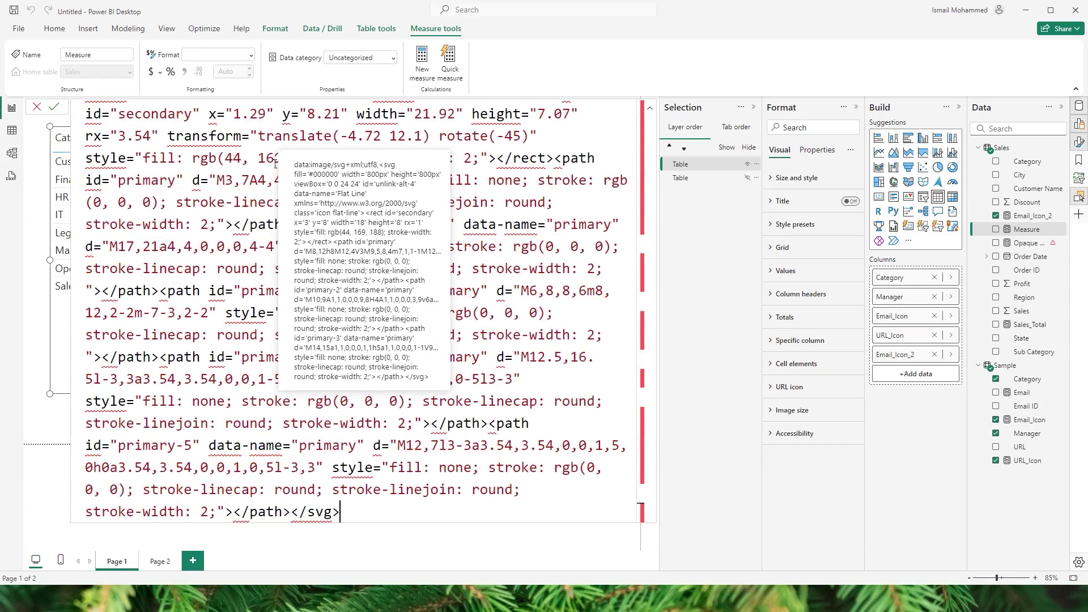
key(ctrl+v)
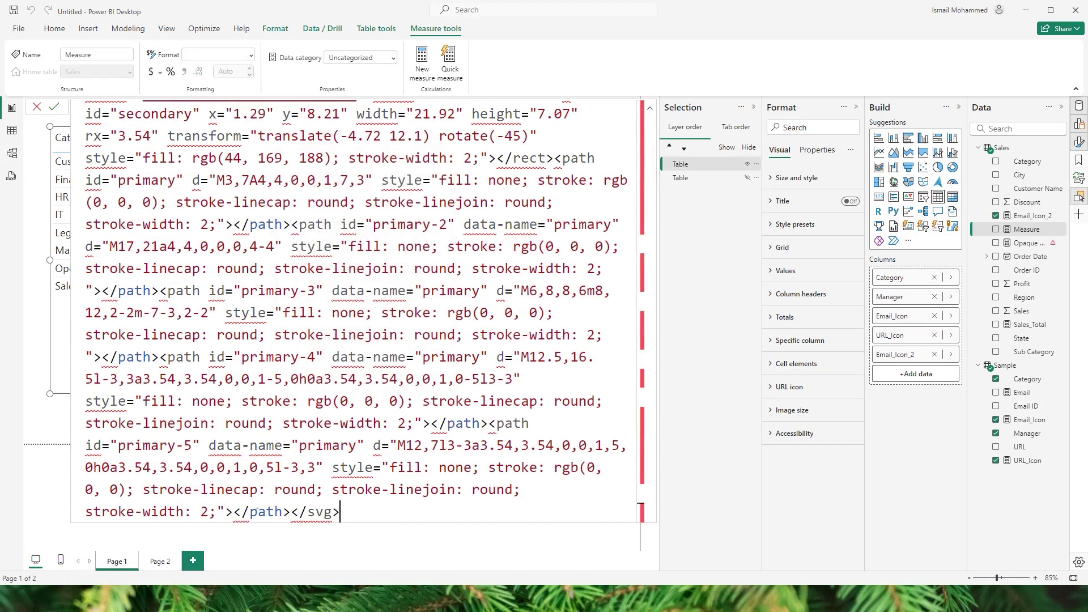
scroll(266, 171, up, 1)
key(shift+Right)
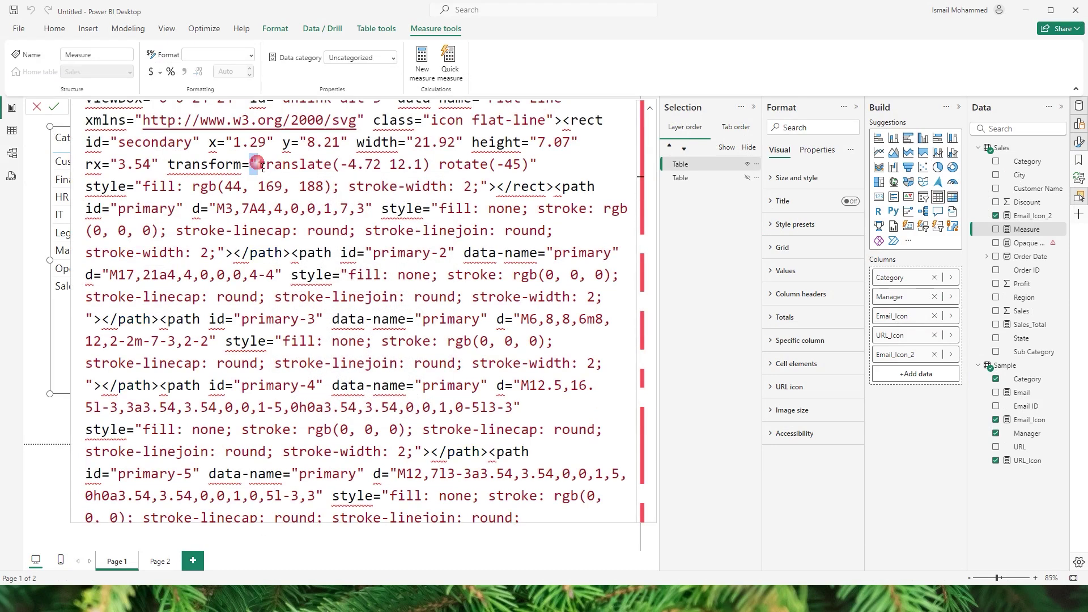
key(ctrl+f)
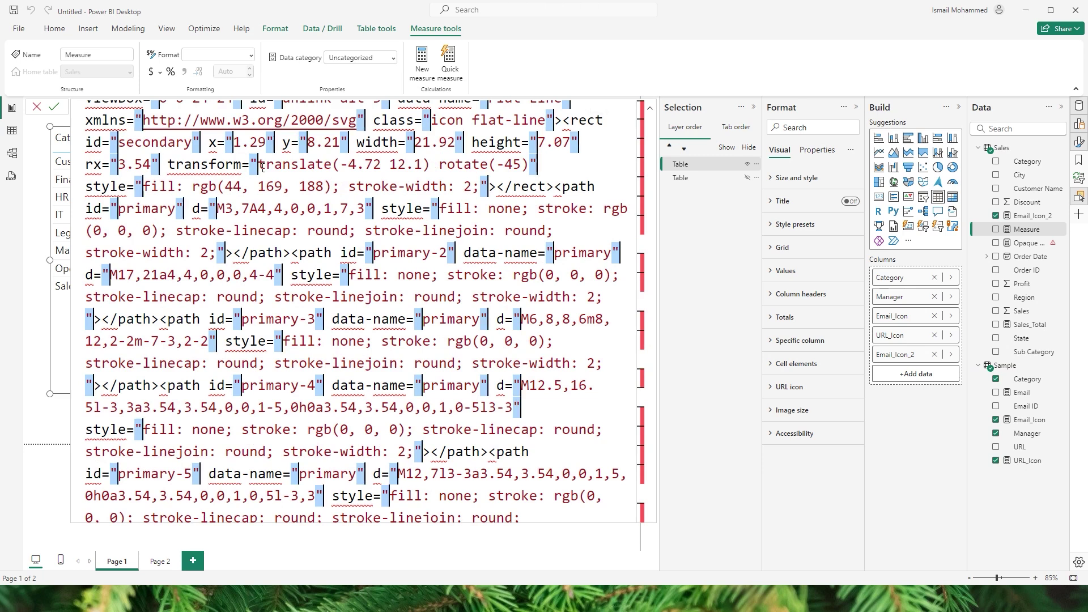
key(ctrl+shift+l)
text(')
key(Escape)
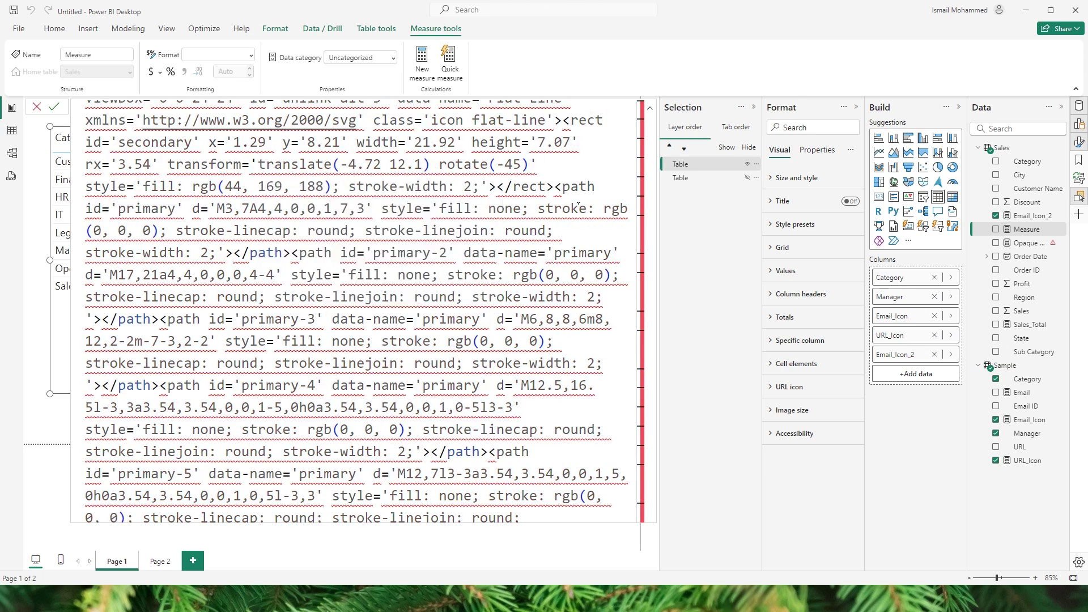
Step: Insert a double quote before <svg to make the markup a text string, and commit the formula
scroll(141, 131, up, 2)
click(118, 112)
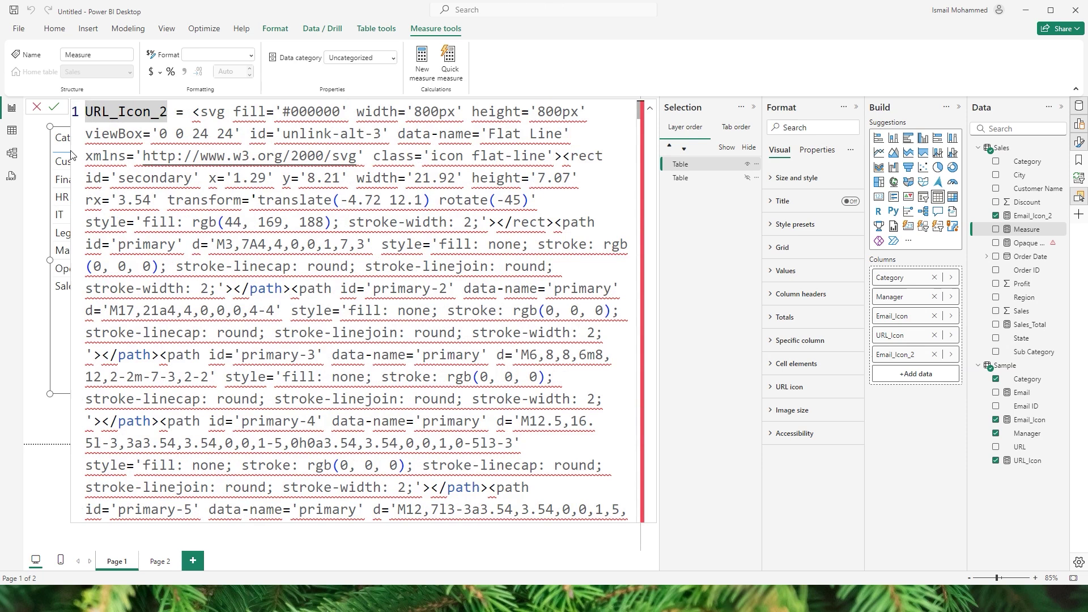
click(196, 116)
text(")
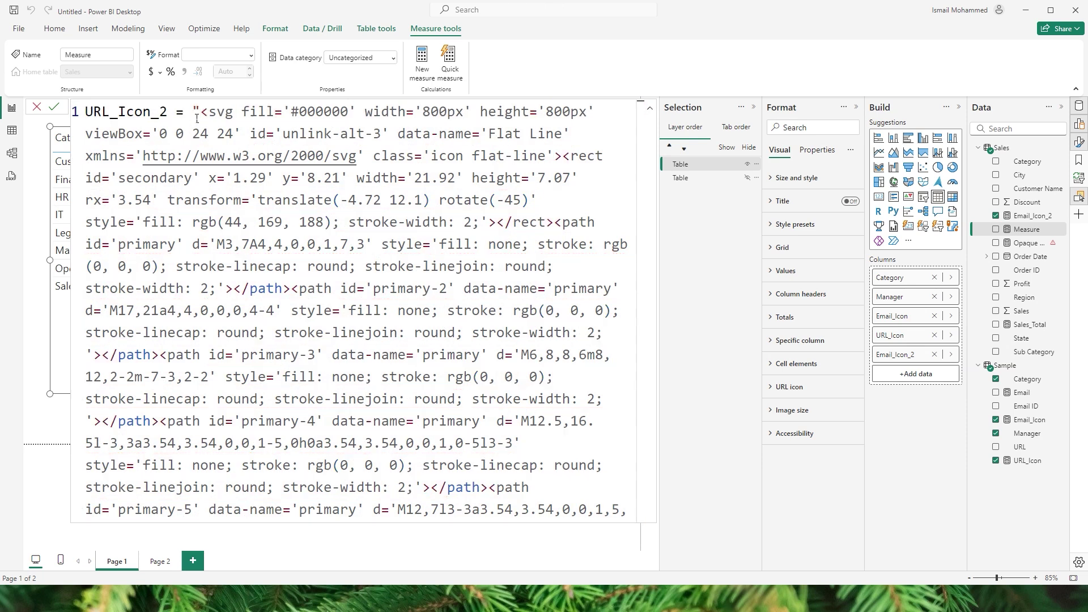
scroll(136, 270, down, 1)
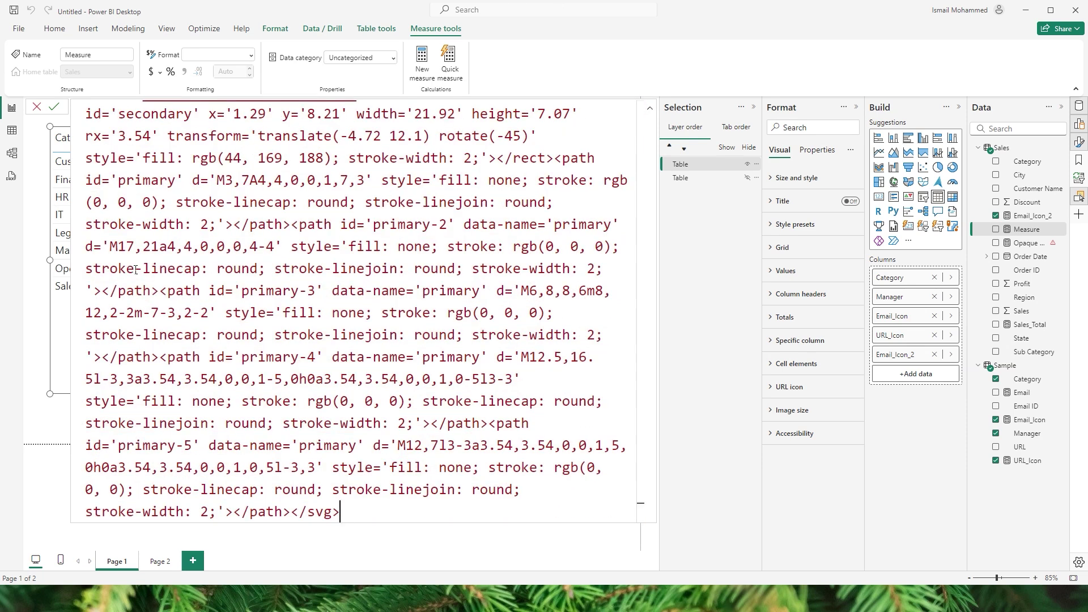
click(54, 107)
Step: Copy the data:image/svg+xml;utf8, prefix from Email_Icon and paste it before URL_Icon_2's SVG string
drag(194, 112, 419, 112)
click(33, 107)
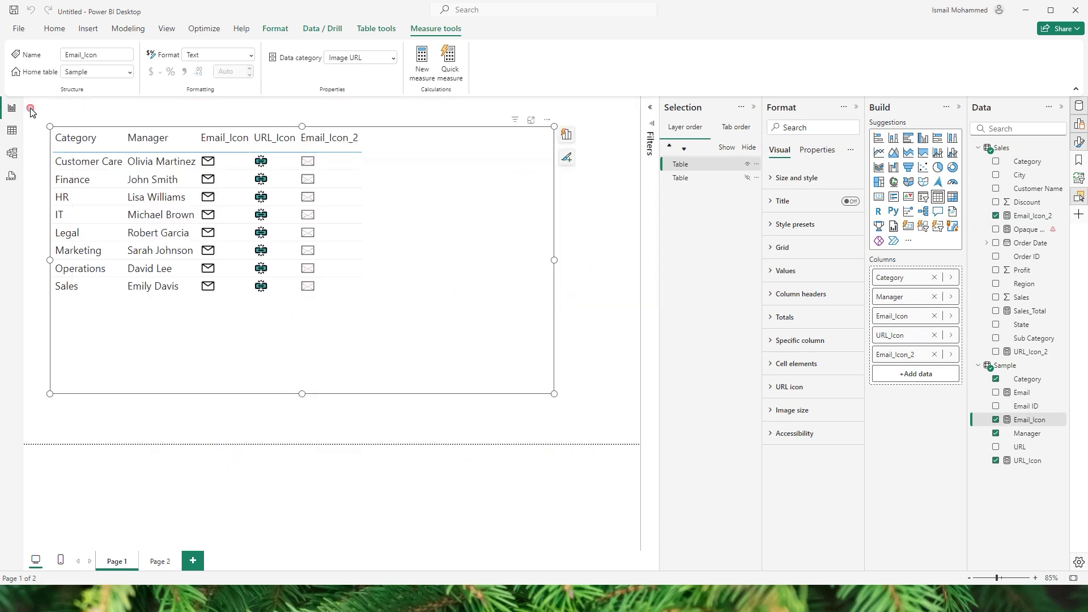
click(1030, 352)
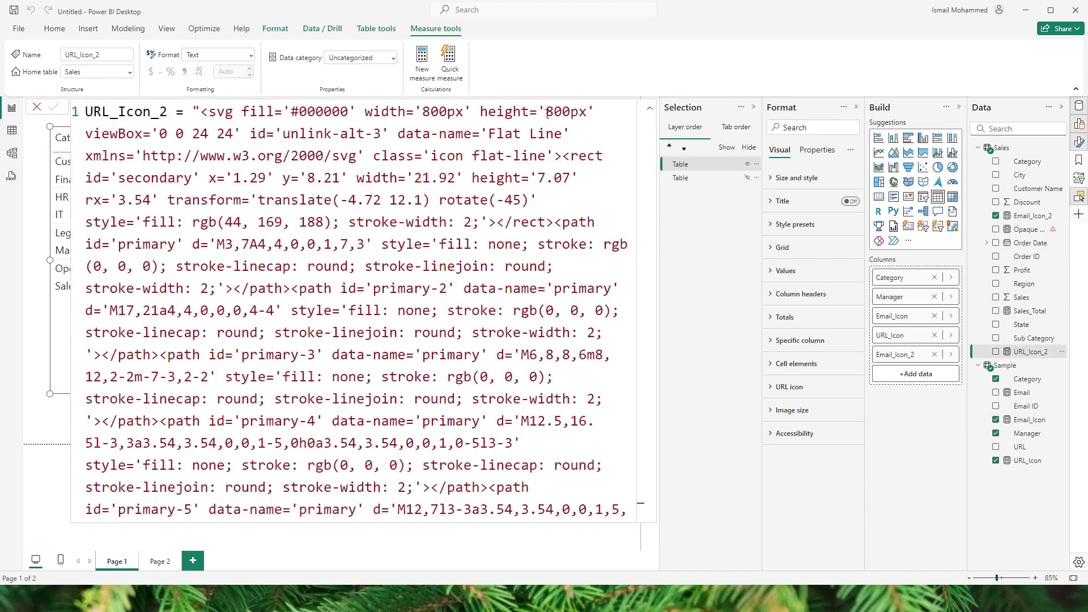
click(200, 113)
text("data:image/svg+xml;utf8," &)
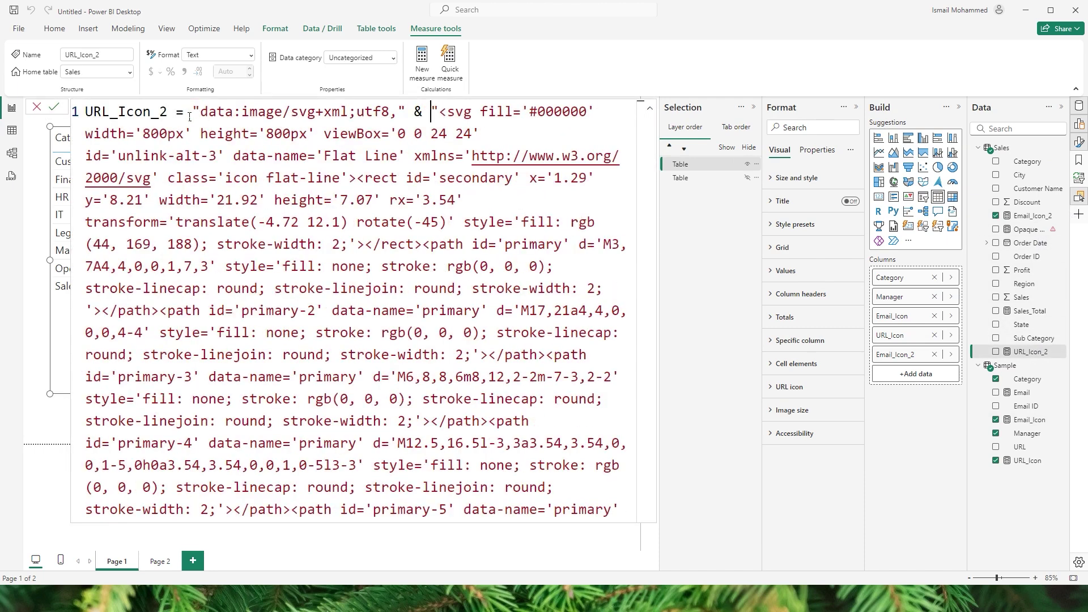
Step: Commit URL_Icon_2, add it as a table column, and set its data category to Image URL
click(55, 108)
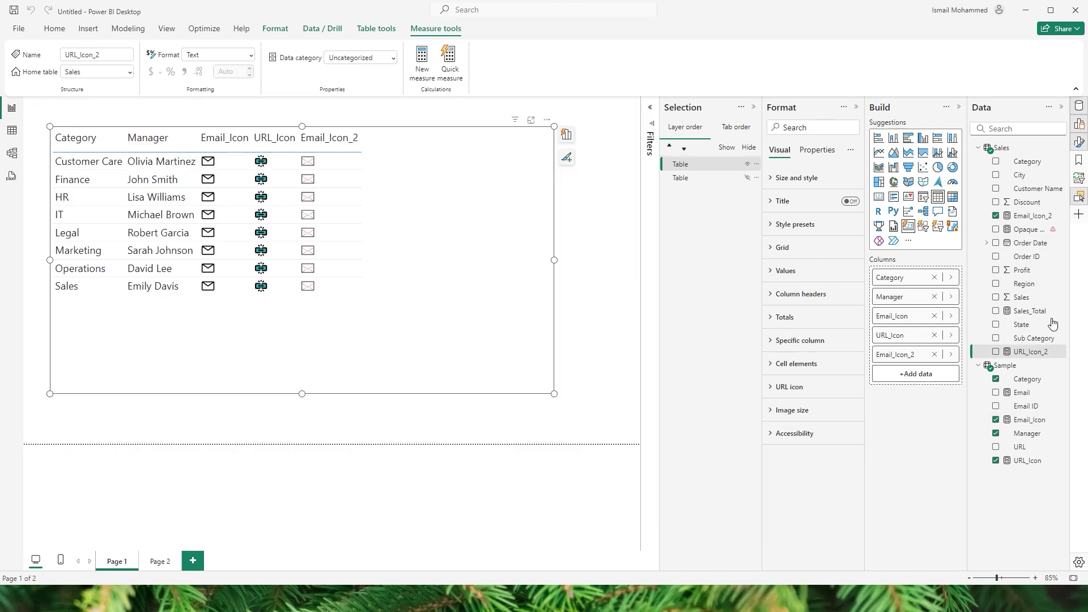
drag(1032, 354, 433, 236)
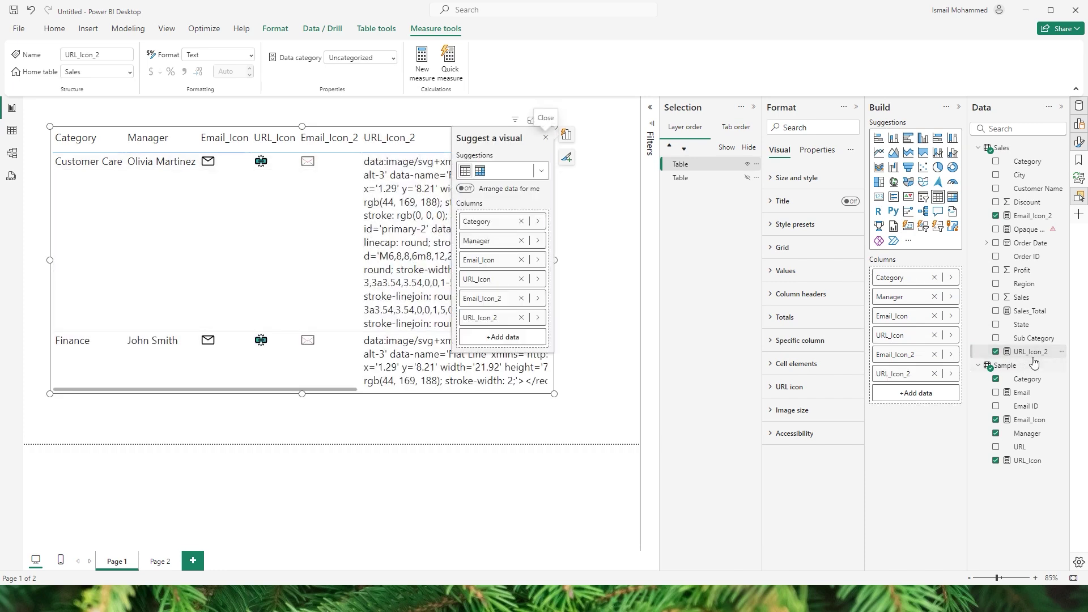
click(388, 58)
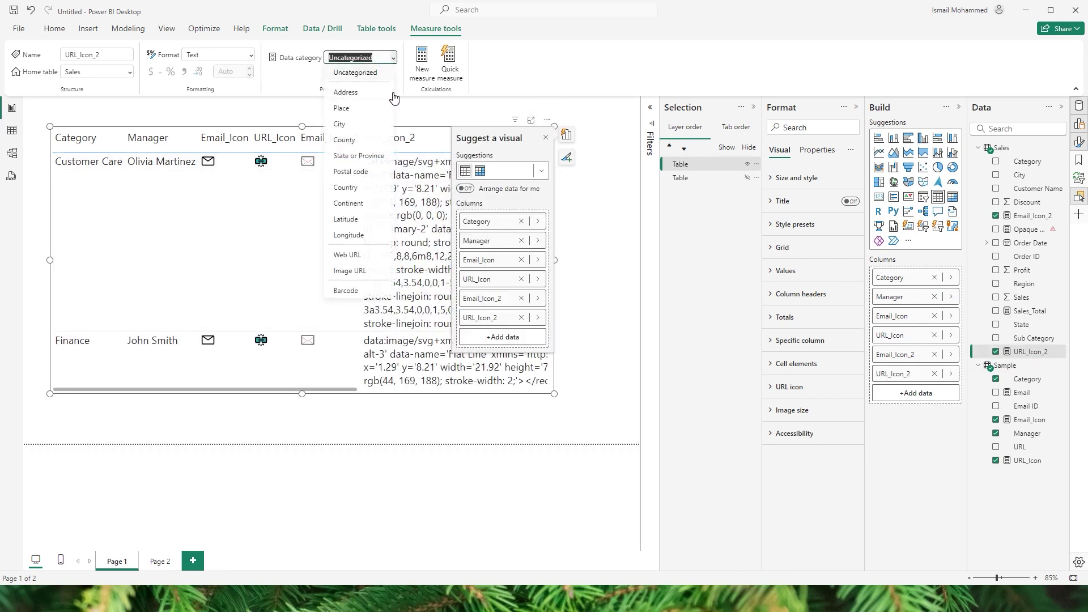
click(352, 274)
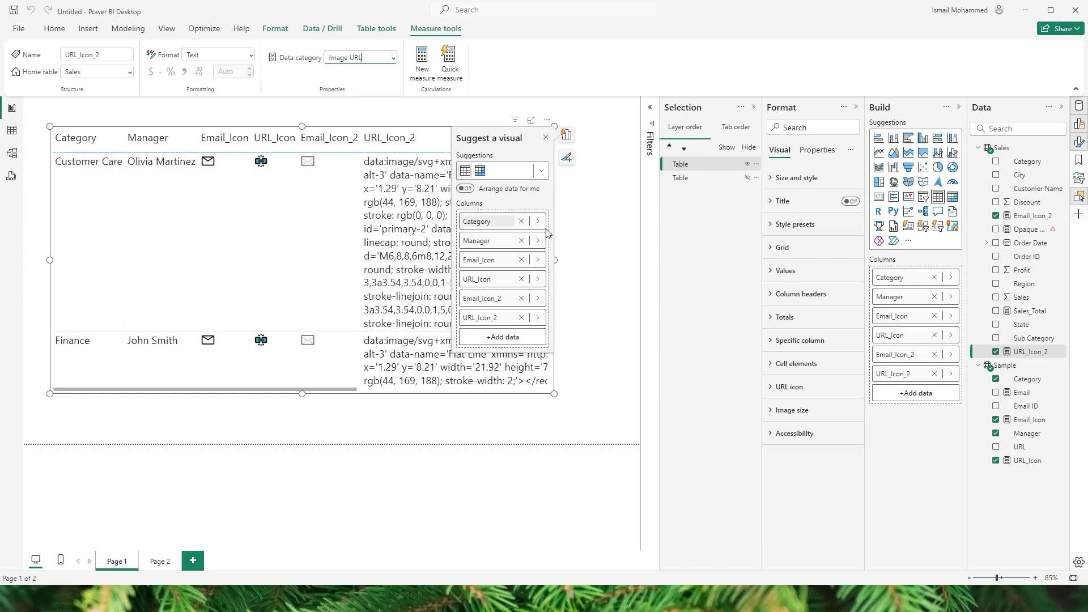
click(570, 224)
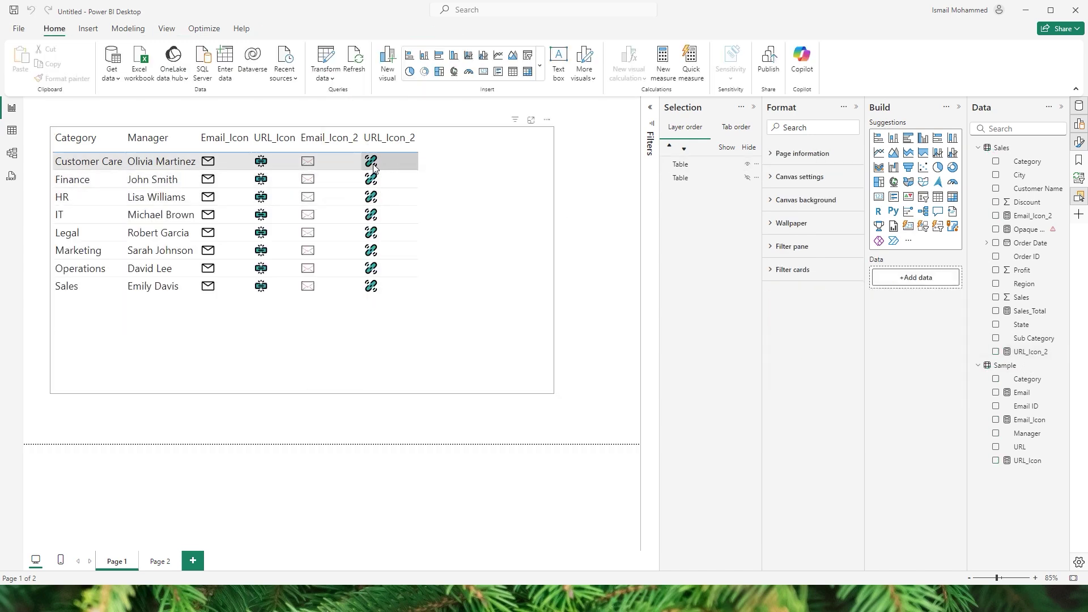
click(458, 146)
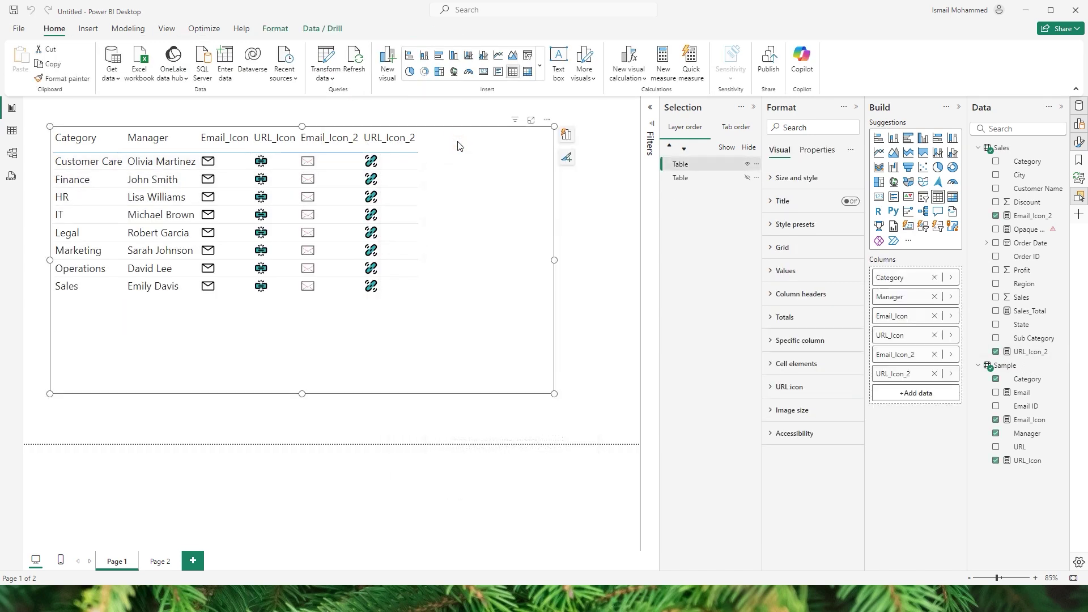
Step: Turn on Web URL for the URL_Icon_2 cell elements, based on the Sample table's URL field
click(787, 387)
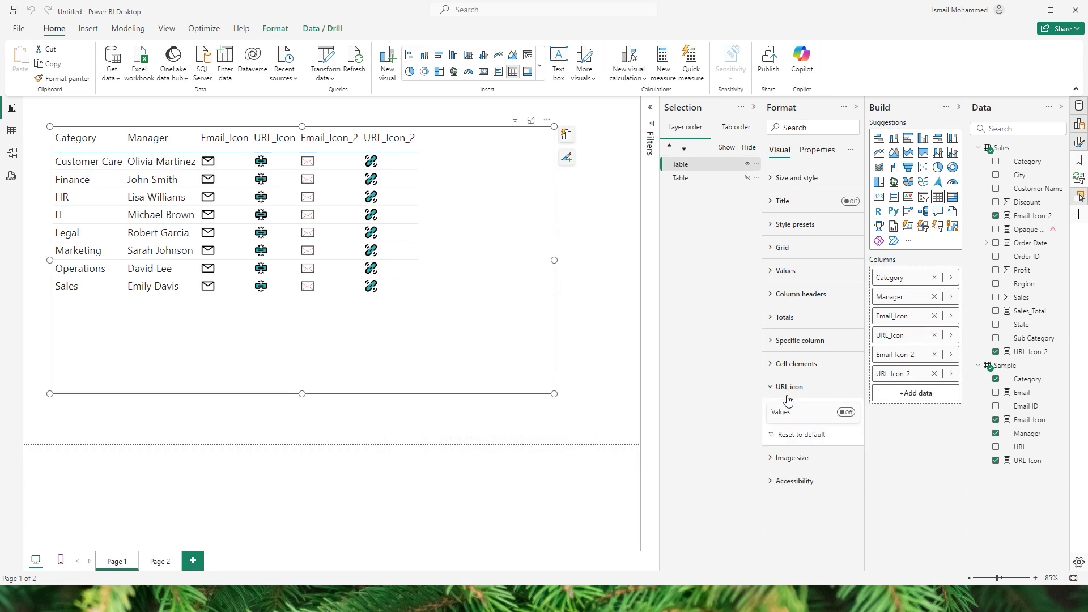
click(787, 387)
click(793, 363)
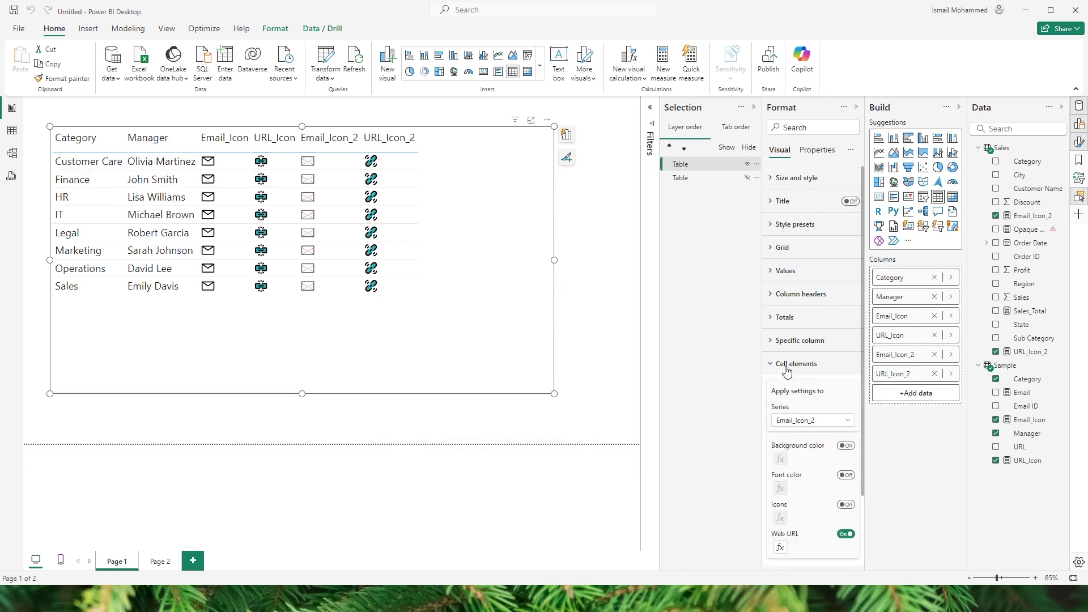
click(843, 424)
click(806, 502)
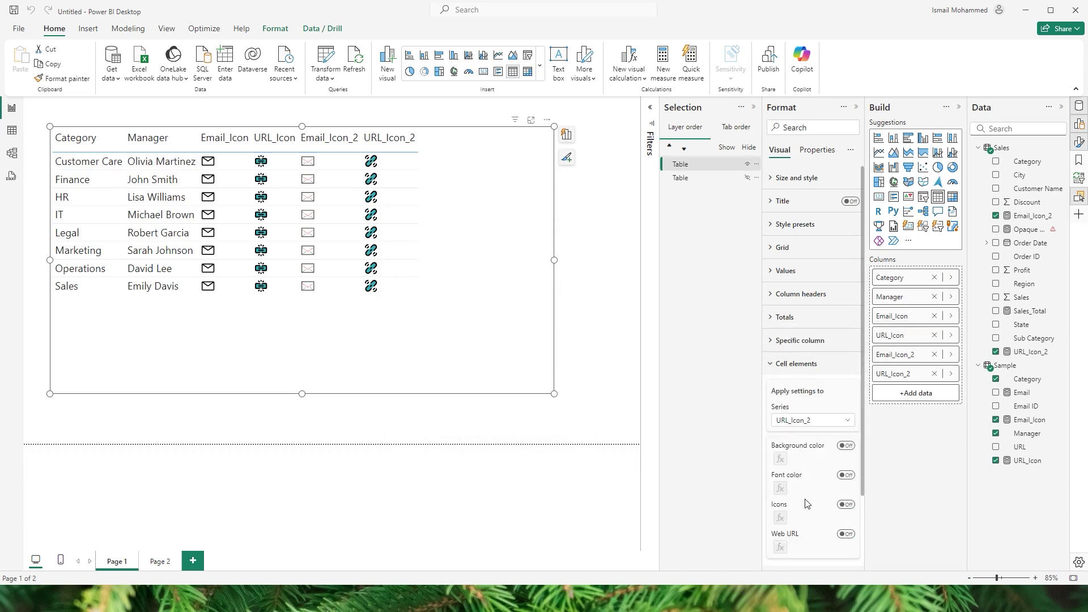
click(846, 535)
click(406, 221)
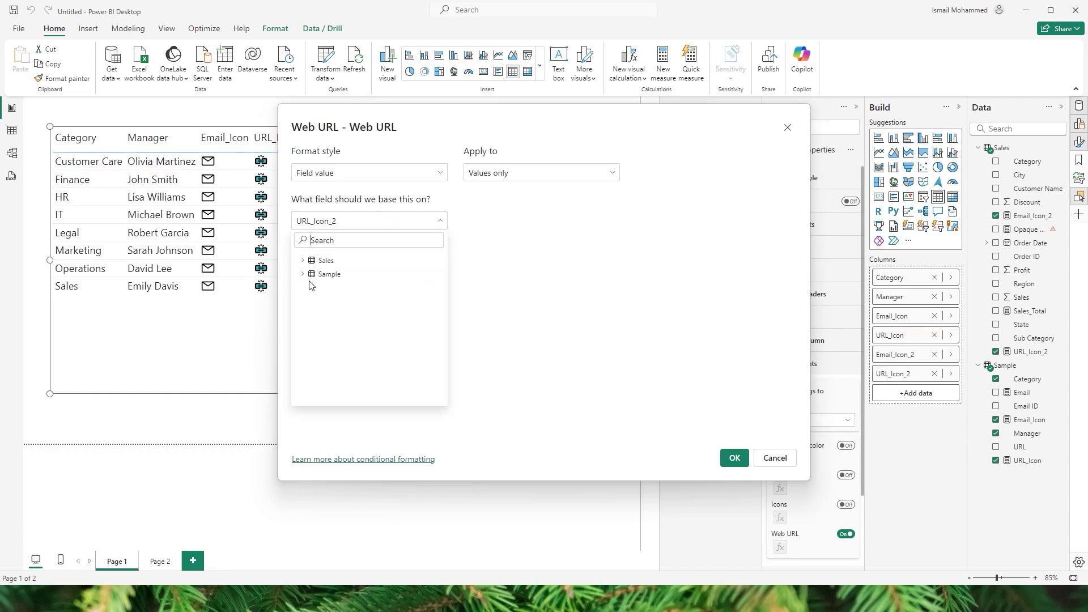
click(304, 273)
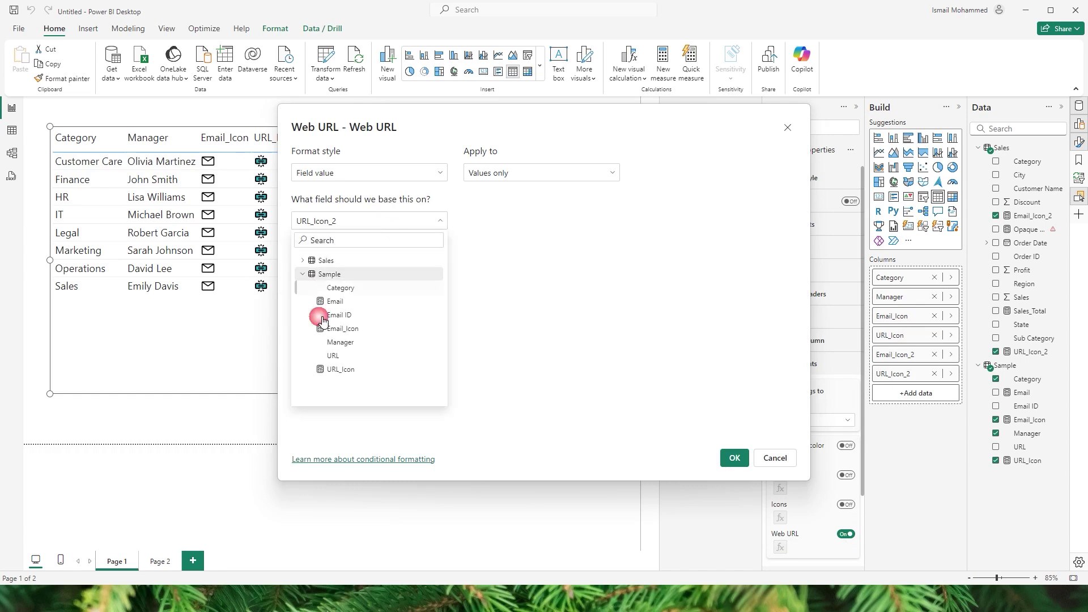
click(338, 356)
click(734, 458)
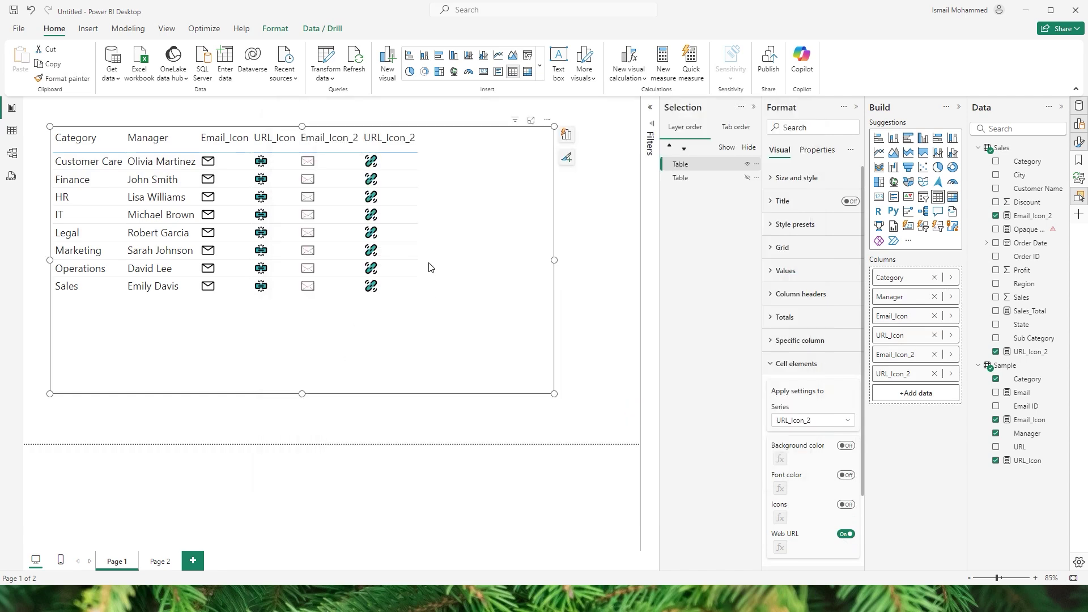
Step: Test the Customer Care link icon, then return to Power BI Desktop and deselect the table
click(371, 163)
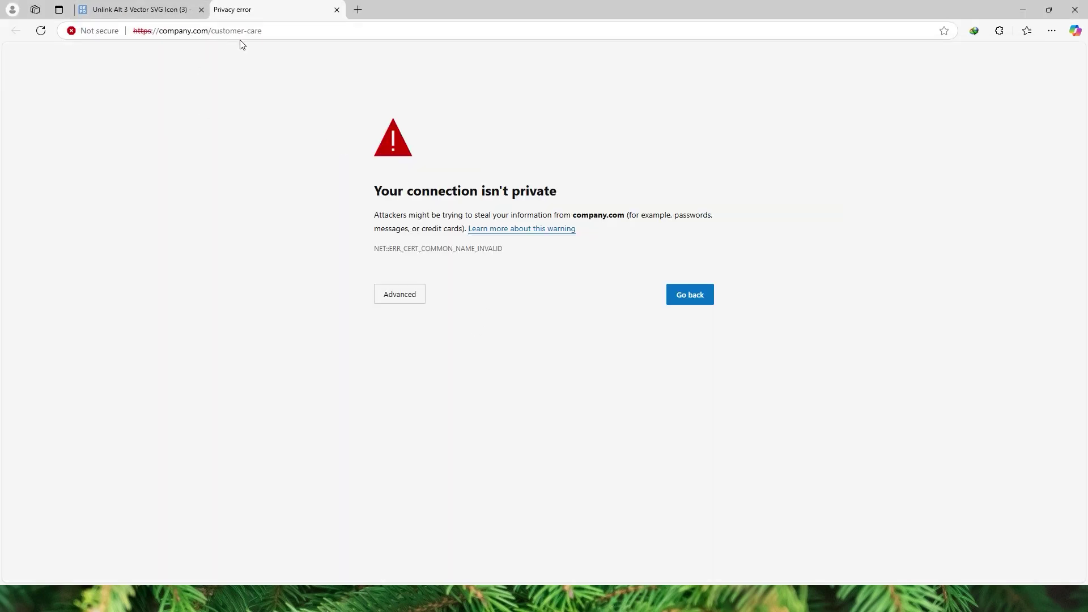
key(alt+Tab)
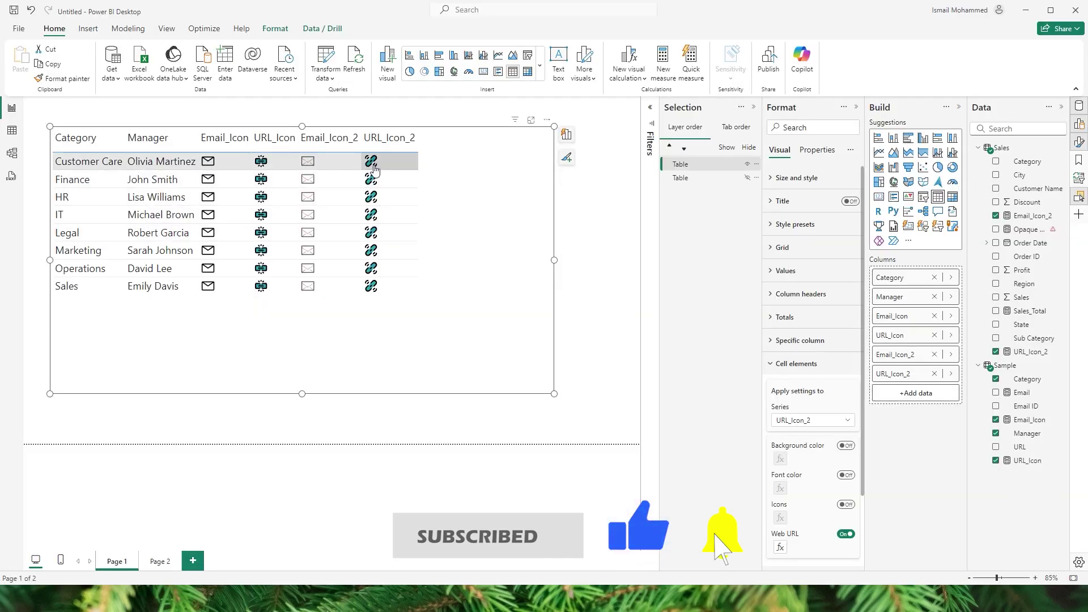
click(591, 203)
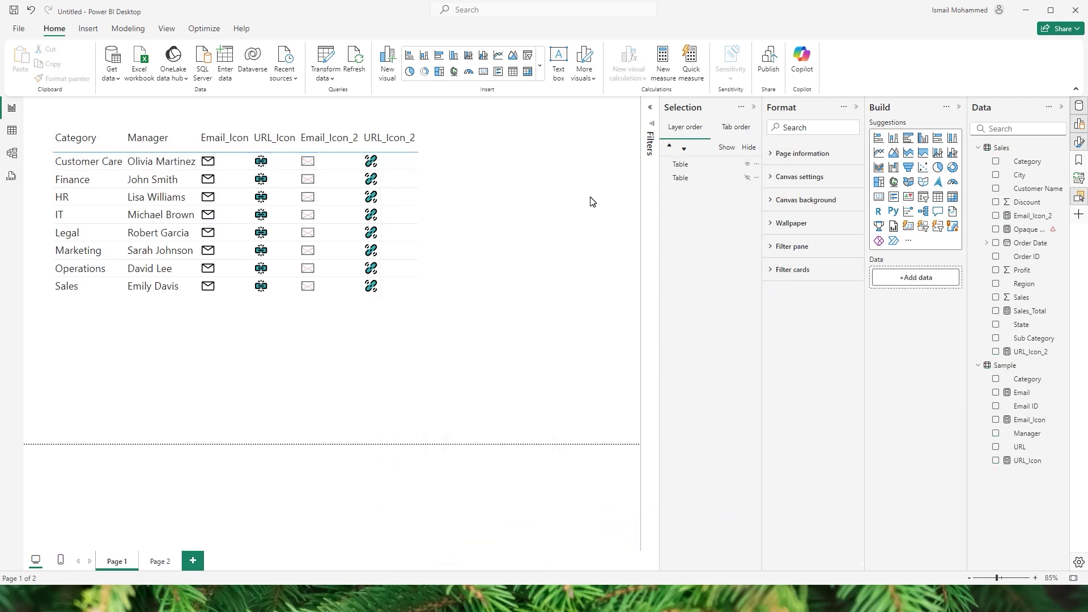